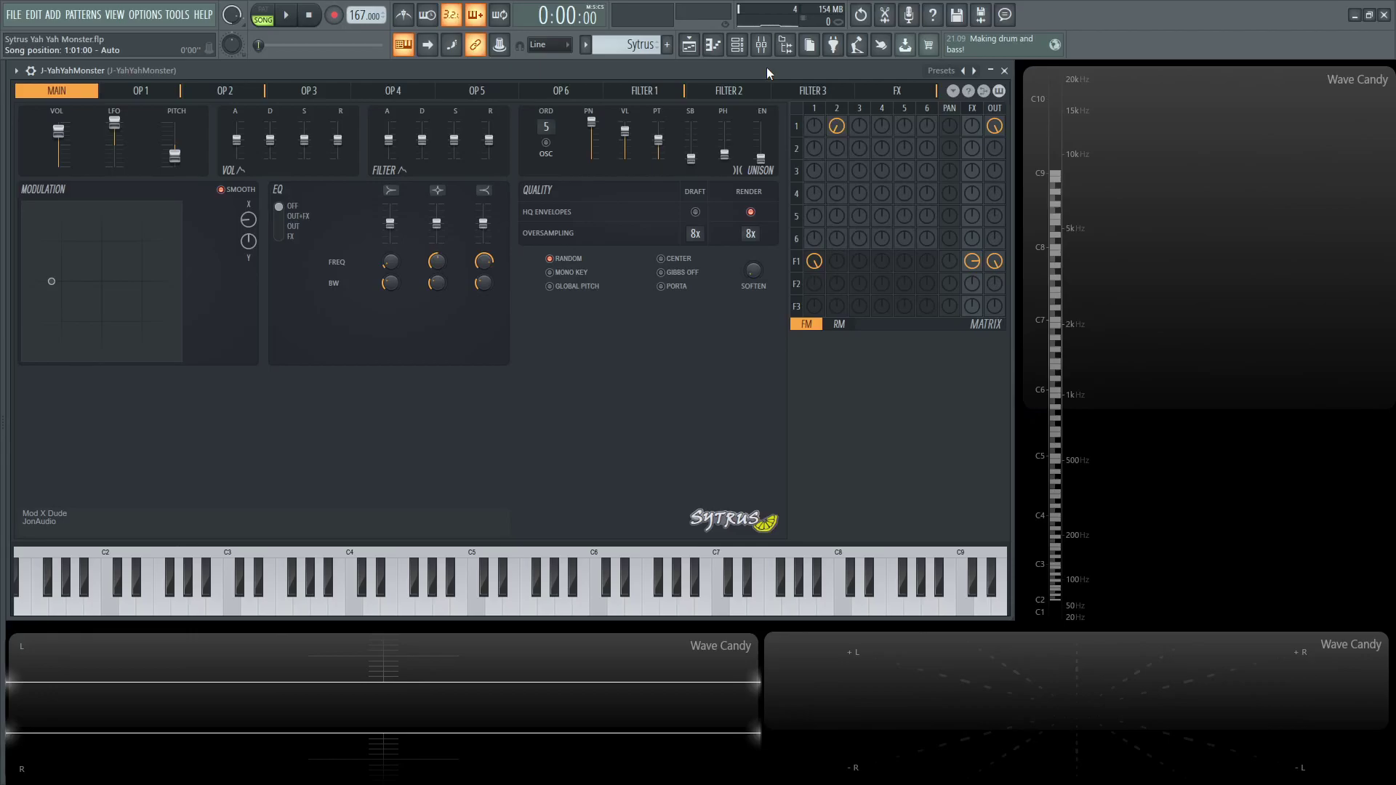
- Play the song to audition the YahYahMonster bass patch, then stop playback
key(space)
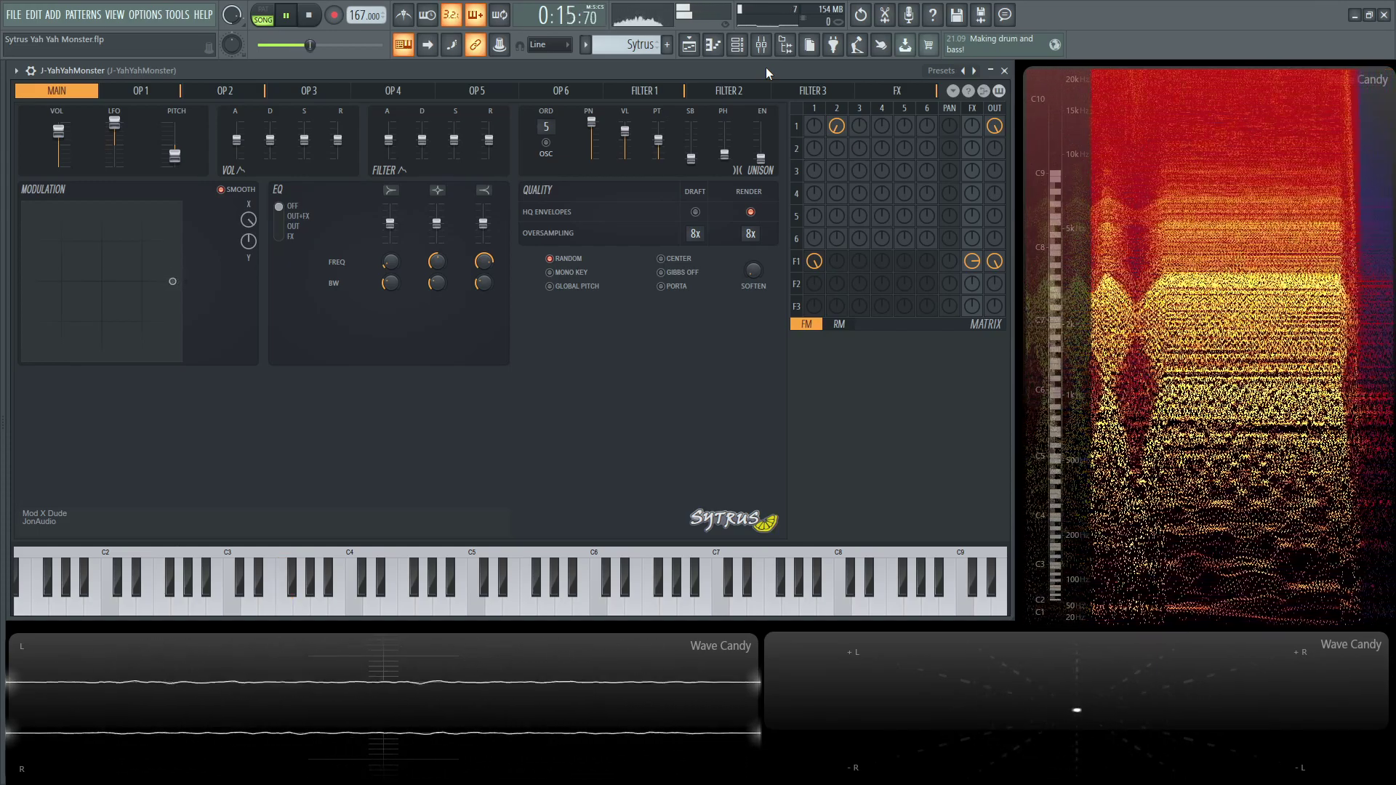
key(space)
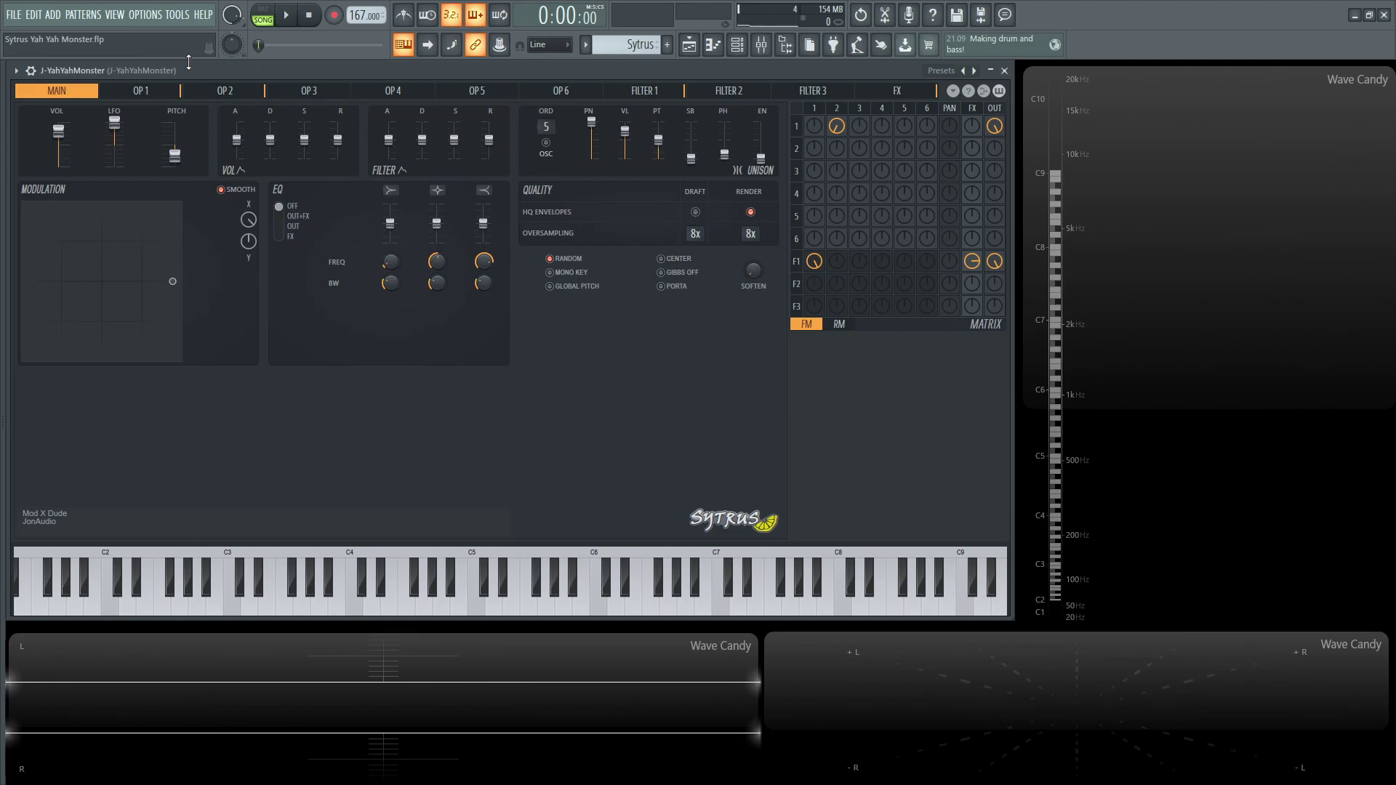
- View Operator 1's volume envelope, then bring up Operator 2's page with its 1.0000 ratio
click(152, 92)
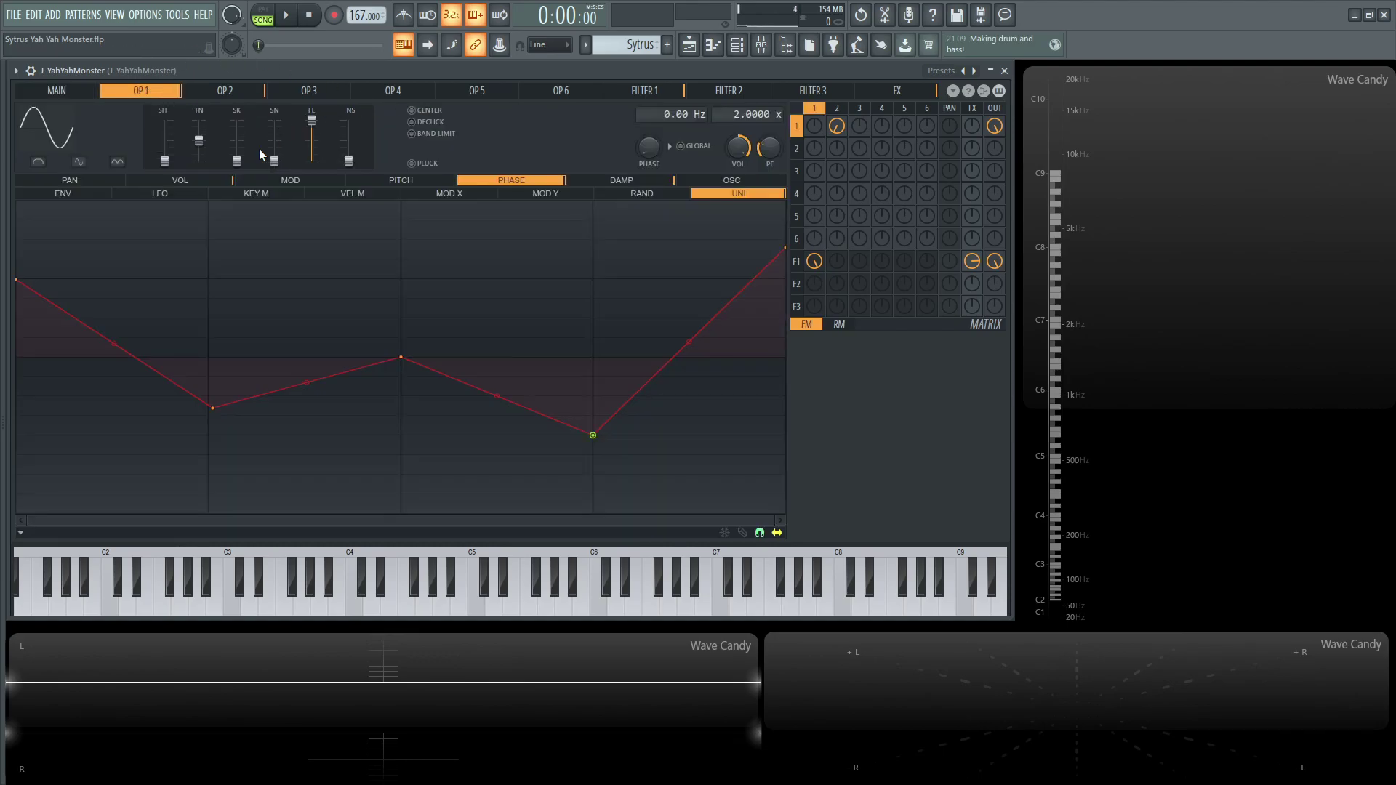
click(194, 182)
click(82, 194)
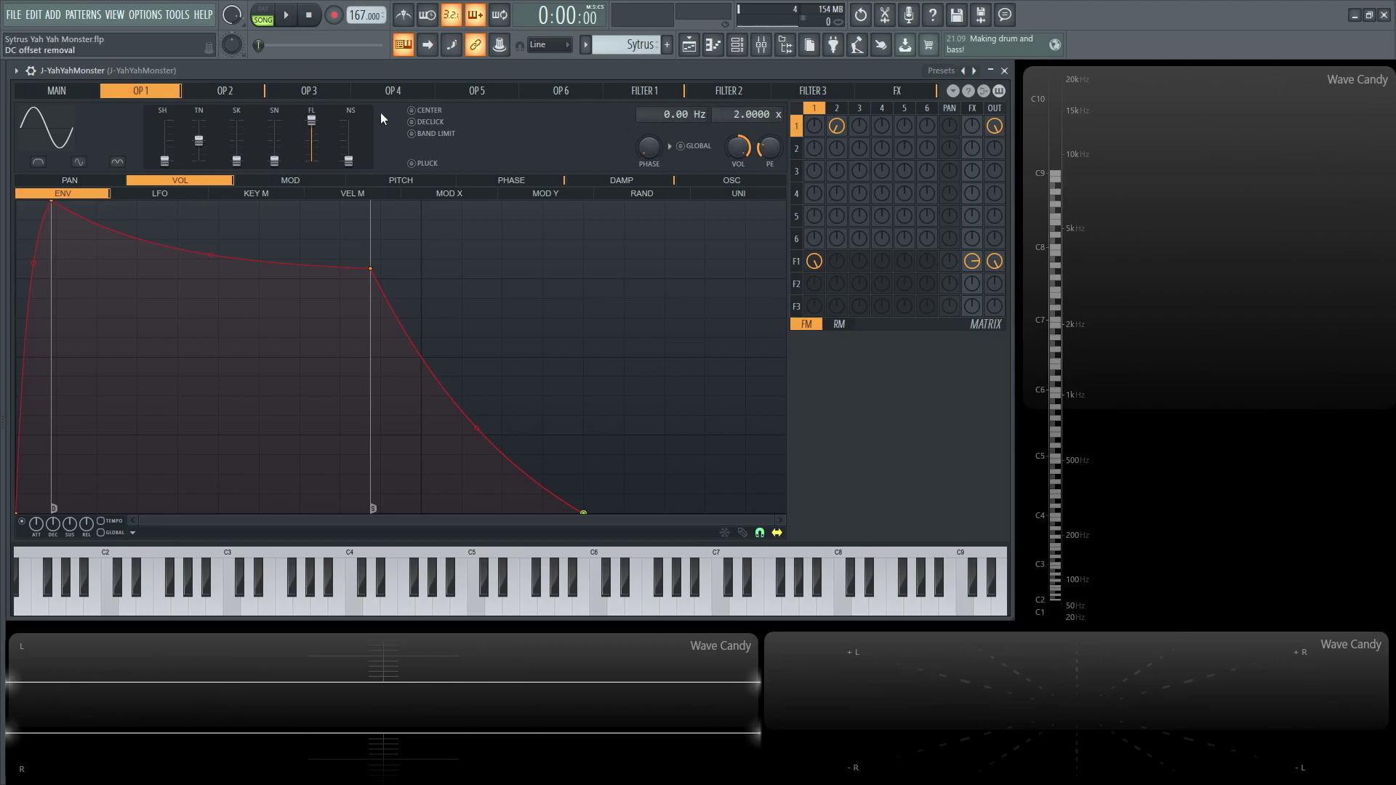
click(233, 96)
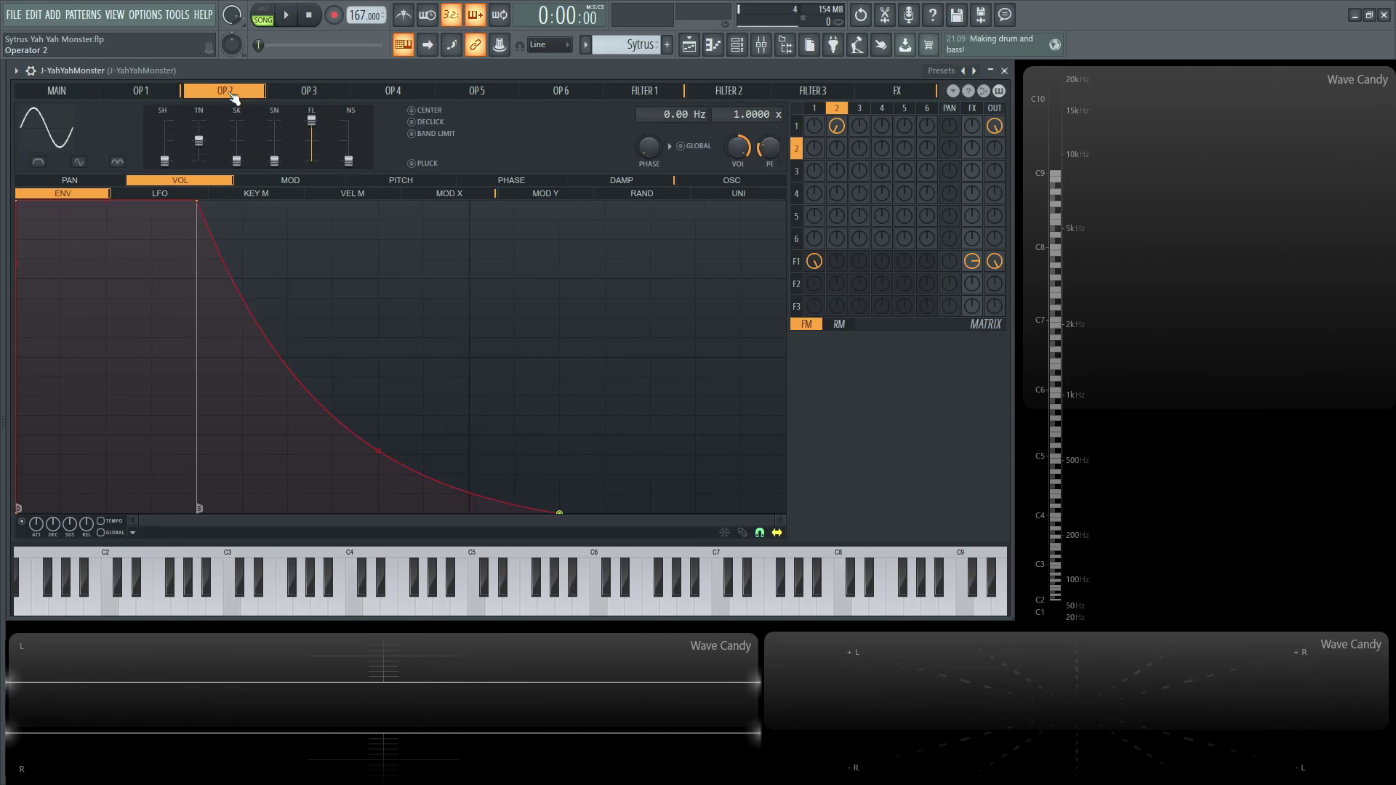
- Convert Operator 2's waveform to sine harmonics and scroll through its harmonics editor
right_click(45, 125)
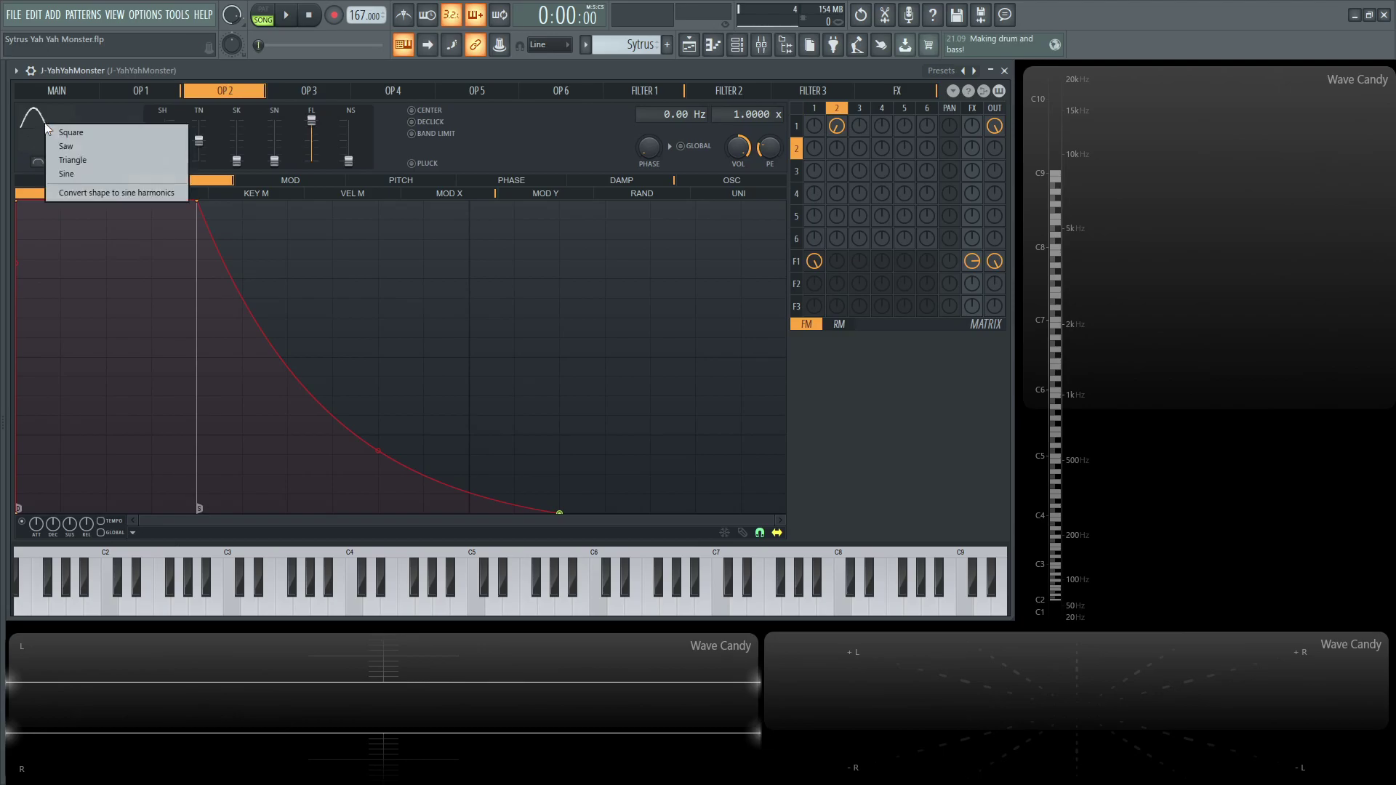
click(144, 192)
drag(385, 532, 156, 498)
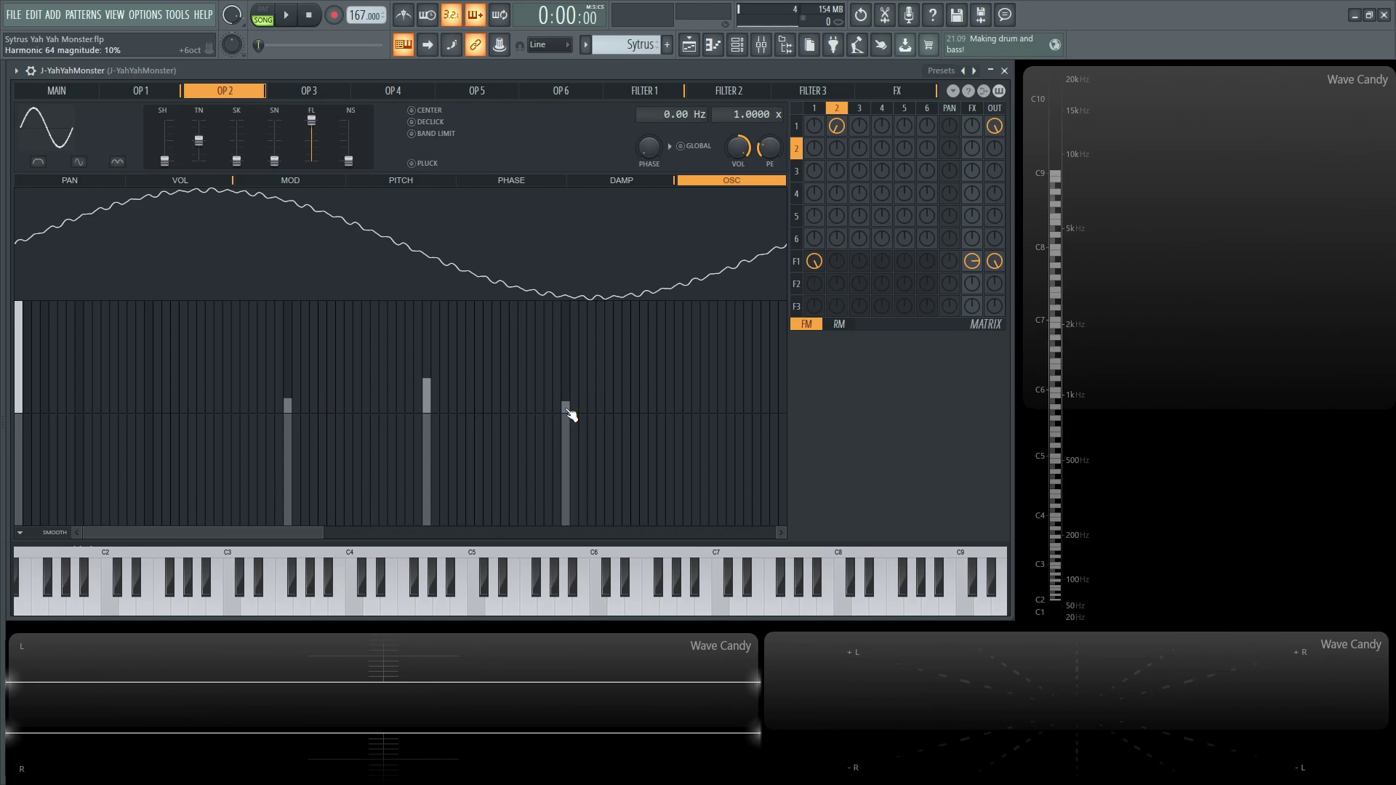
drag(269, 531, 497, 535)
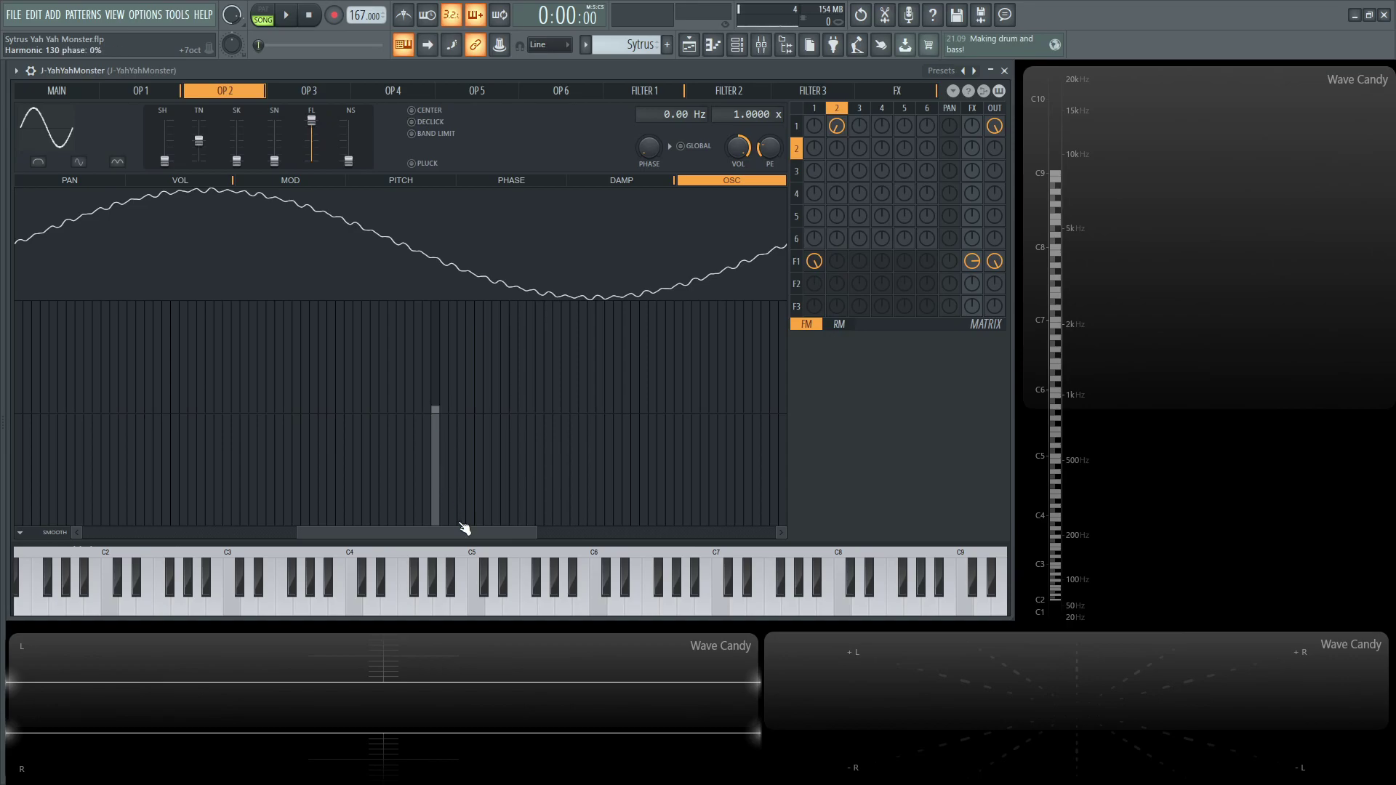
drag(461, 531, 55, 519)
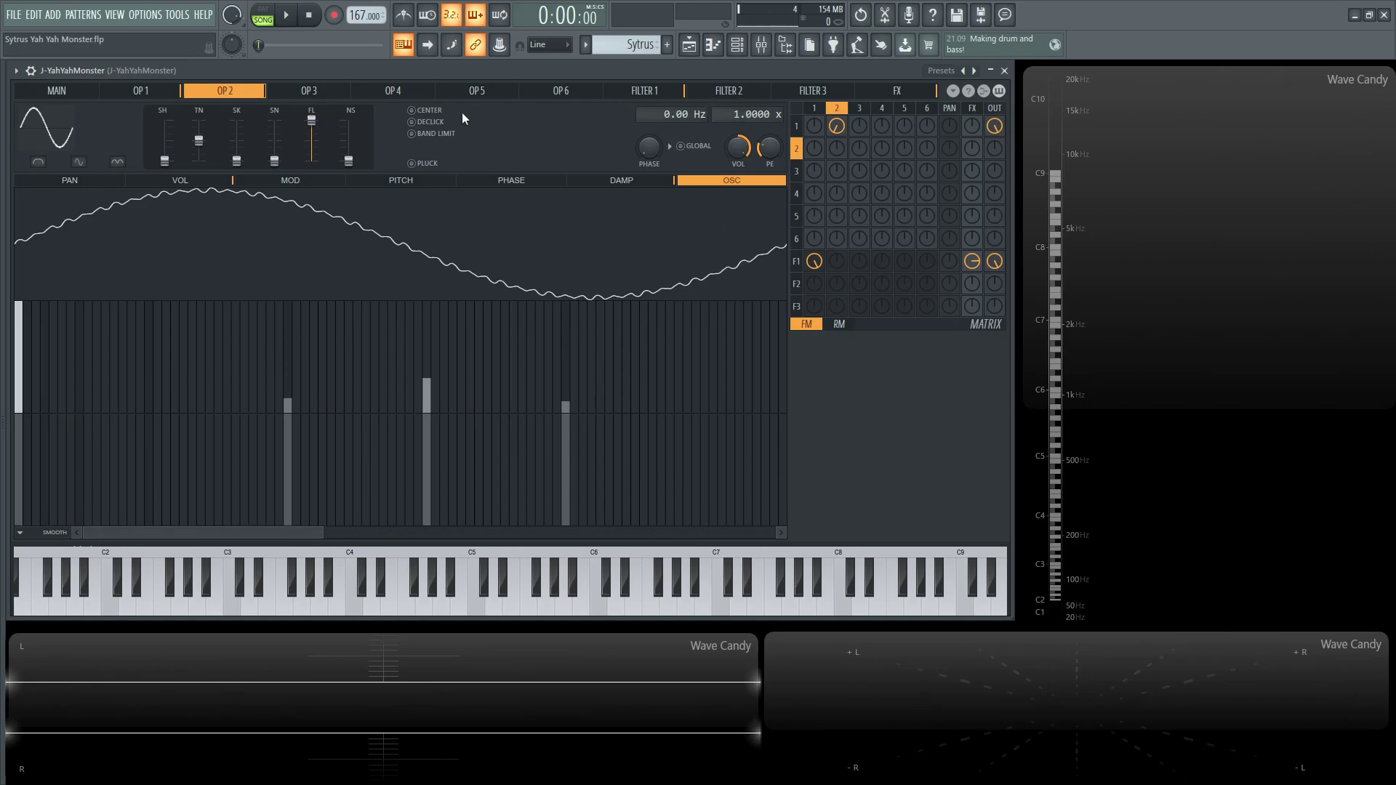
- Review Operator 1's volume envelope, phase envelope and unison phase curve
click(151, 94)
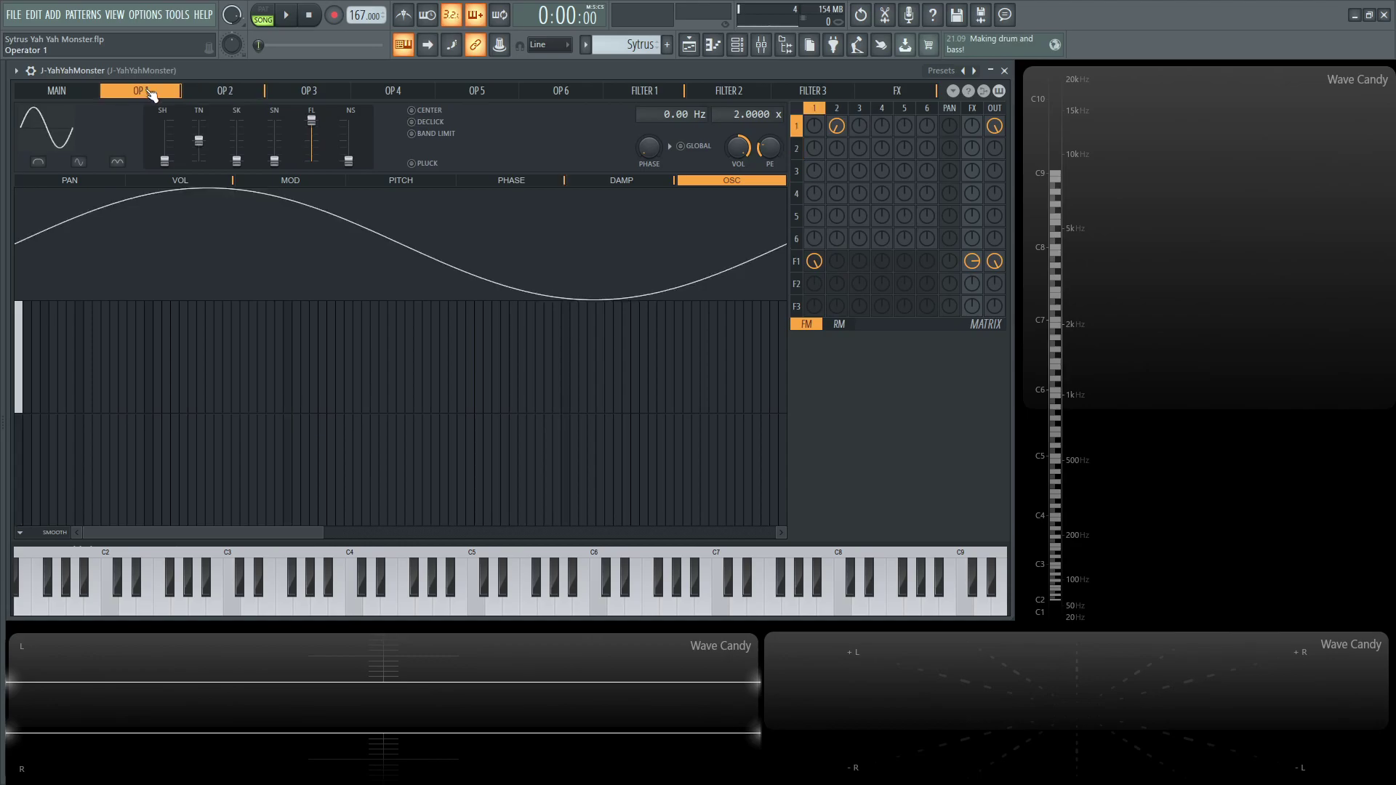
click(199, 183)
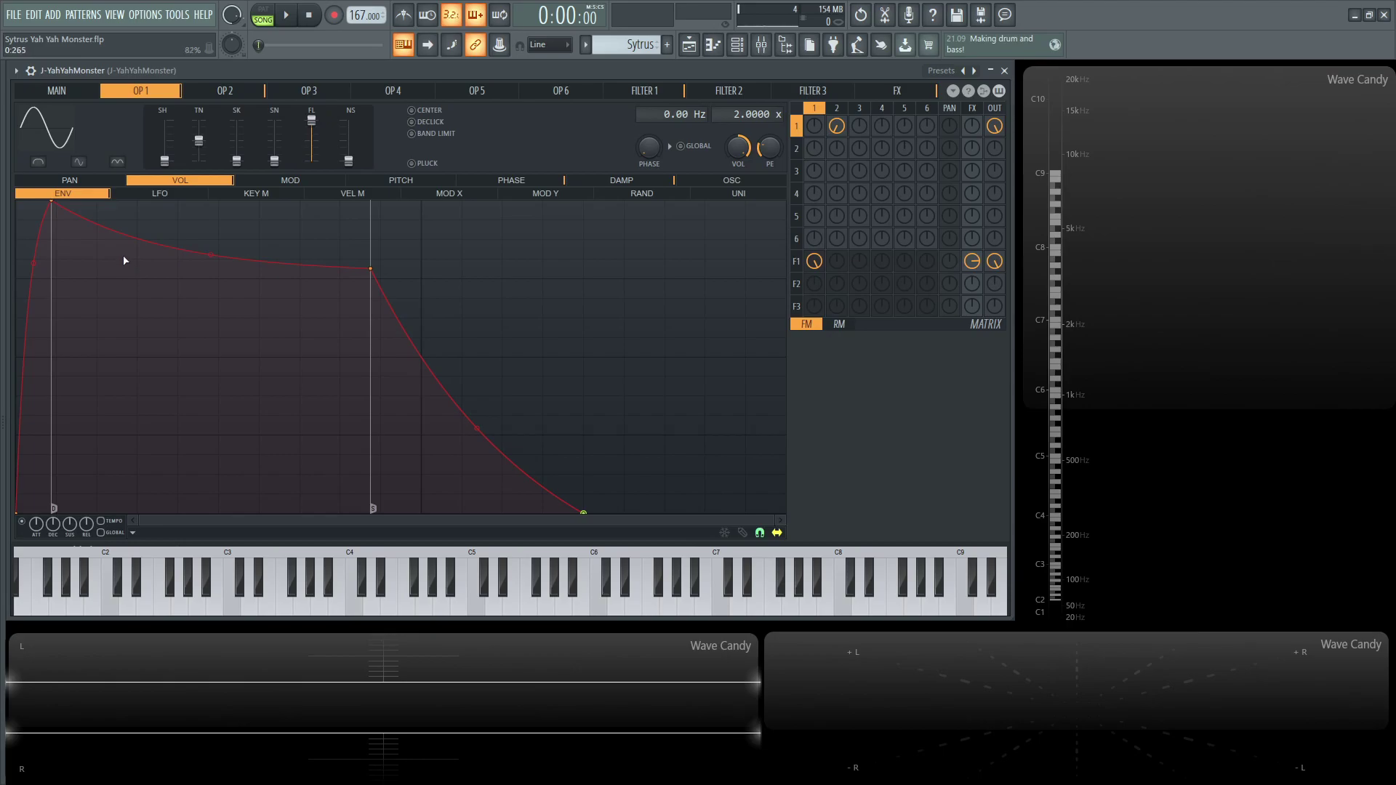
click(539, 184)
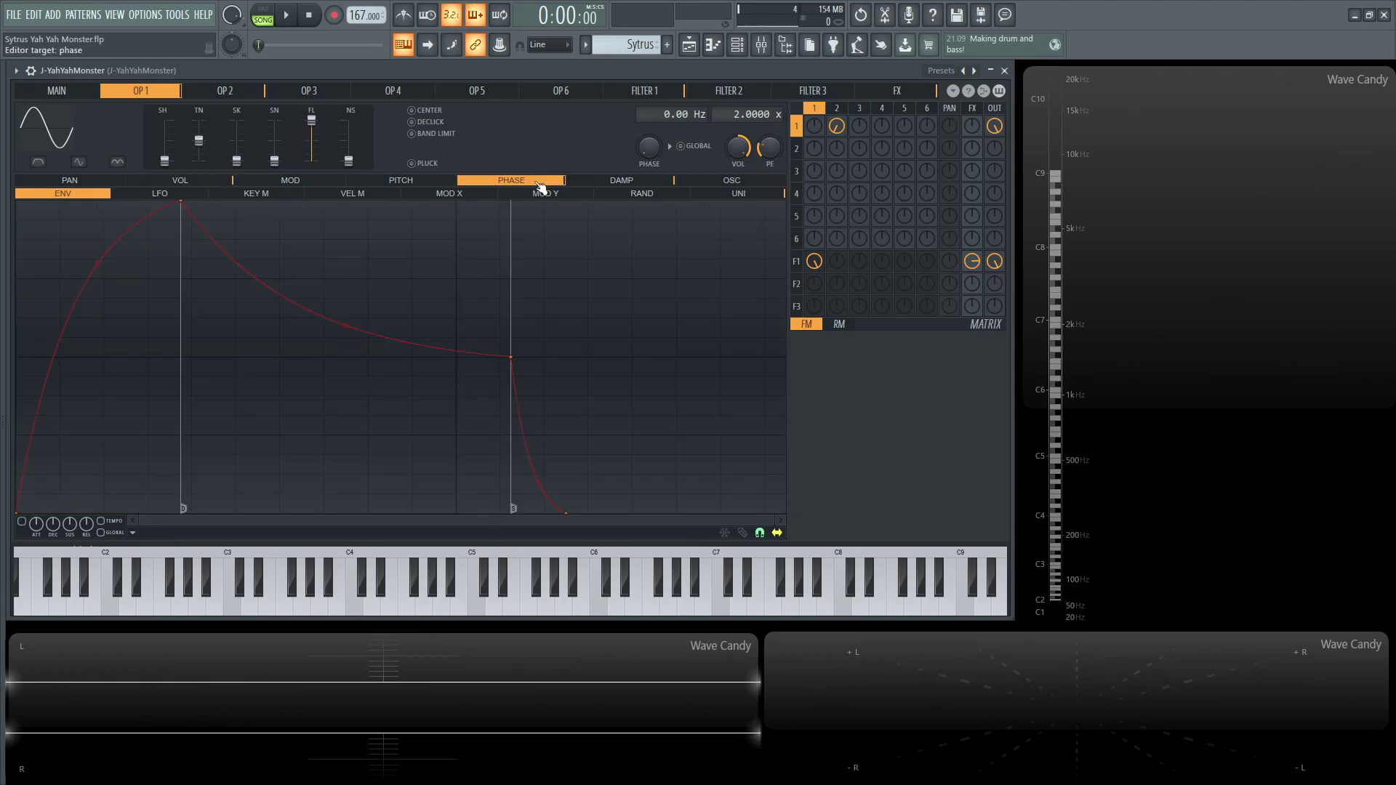
click(738, 193)
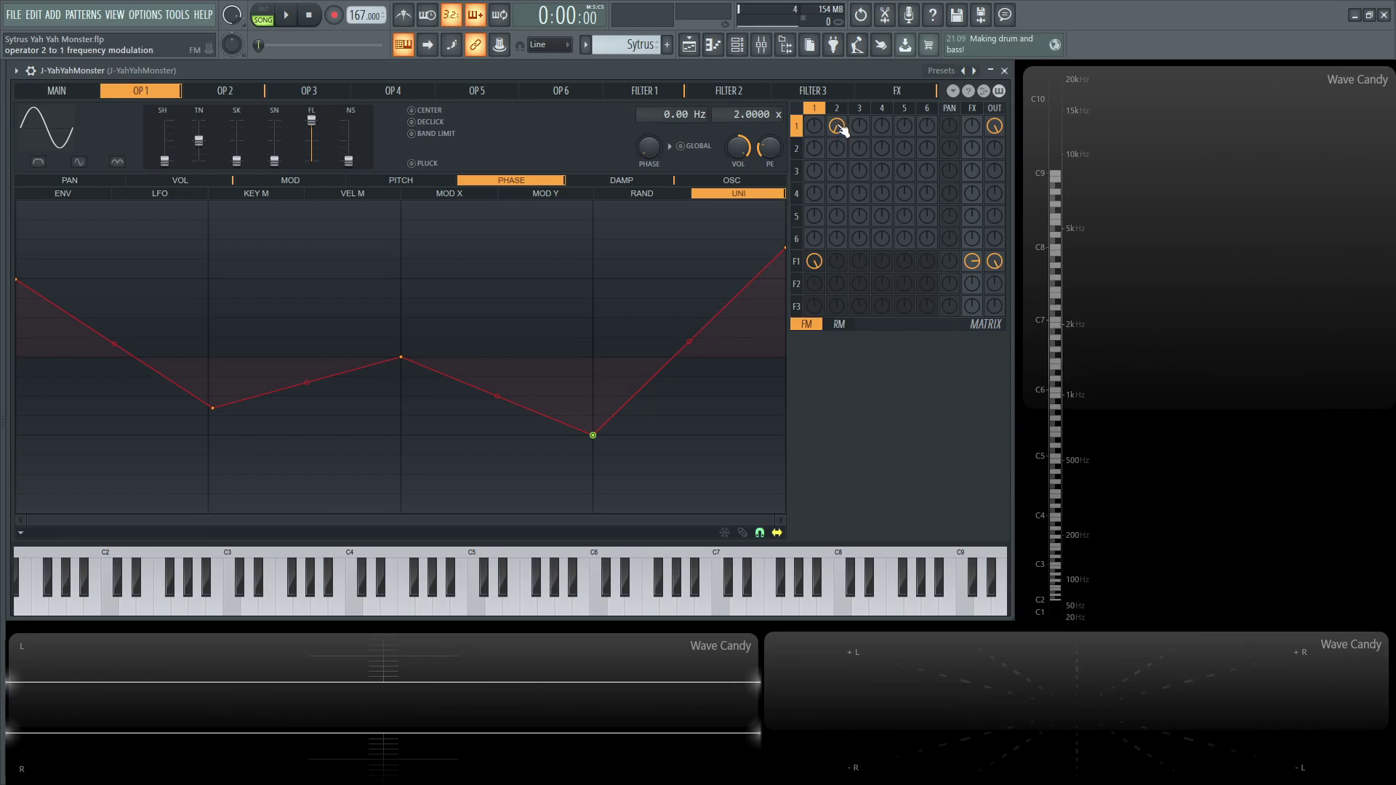
- Show Operator 2's volume mapped to Modulation X as a rising line, then return to Main
click(244, 92)
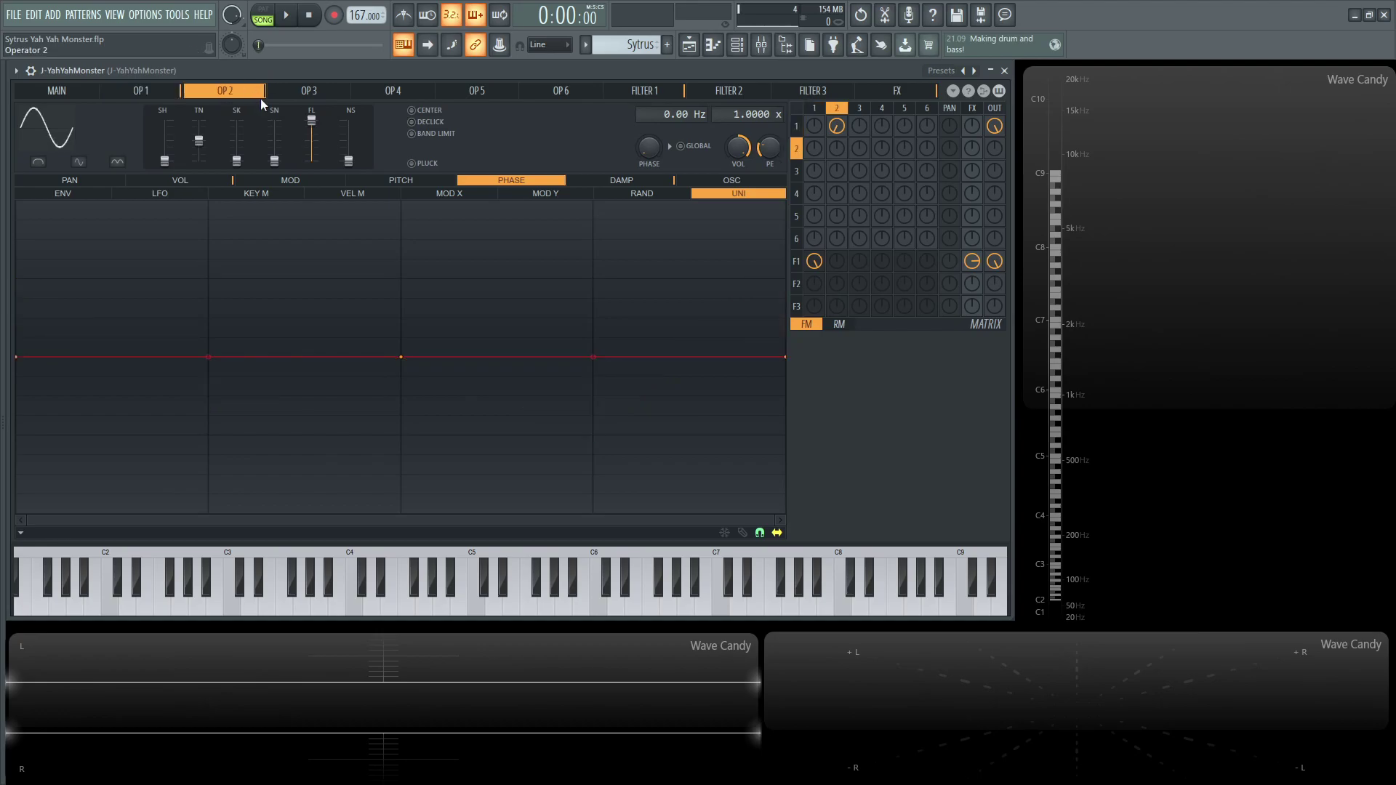
click(290, 181)
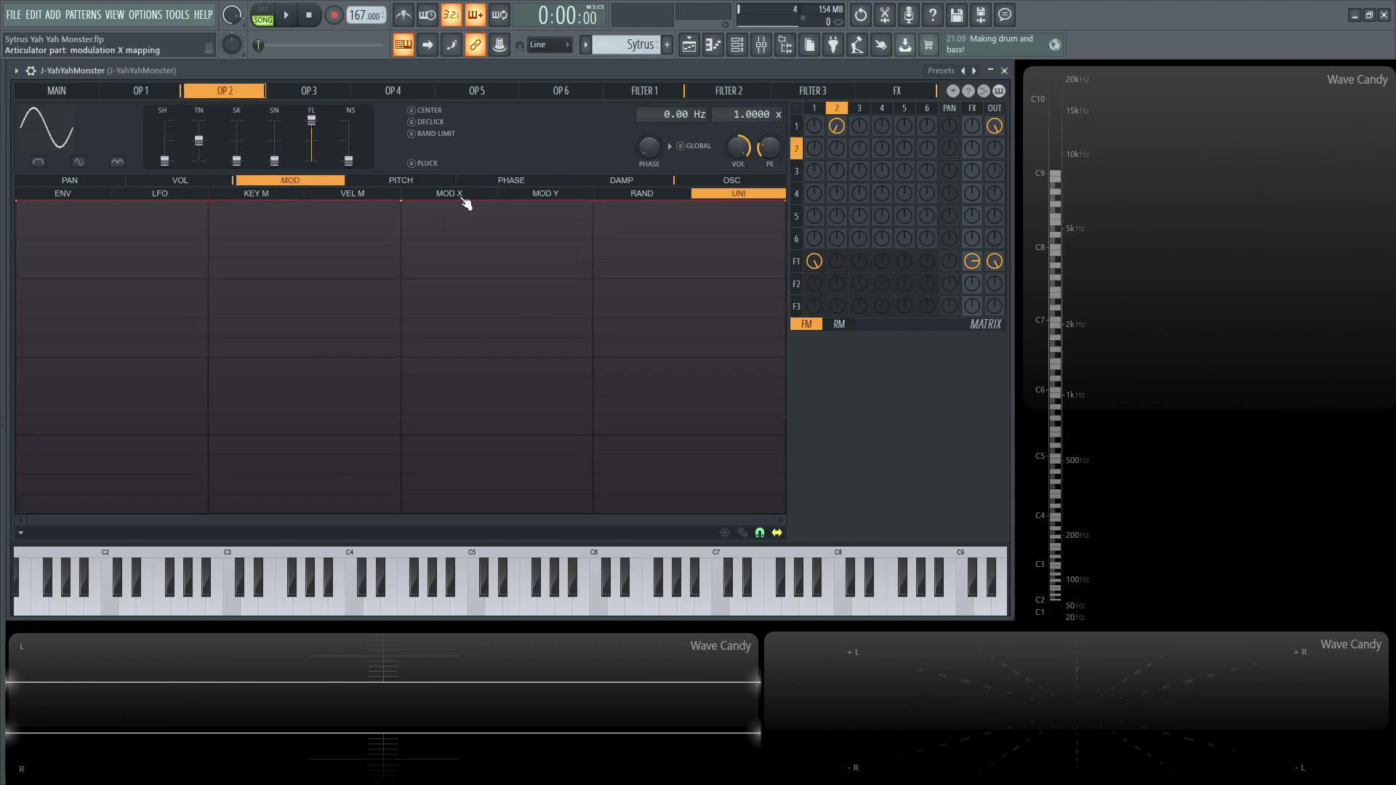
click(466, 201)
click(373, 196)
click(451, 196)
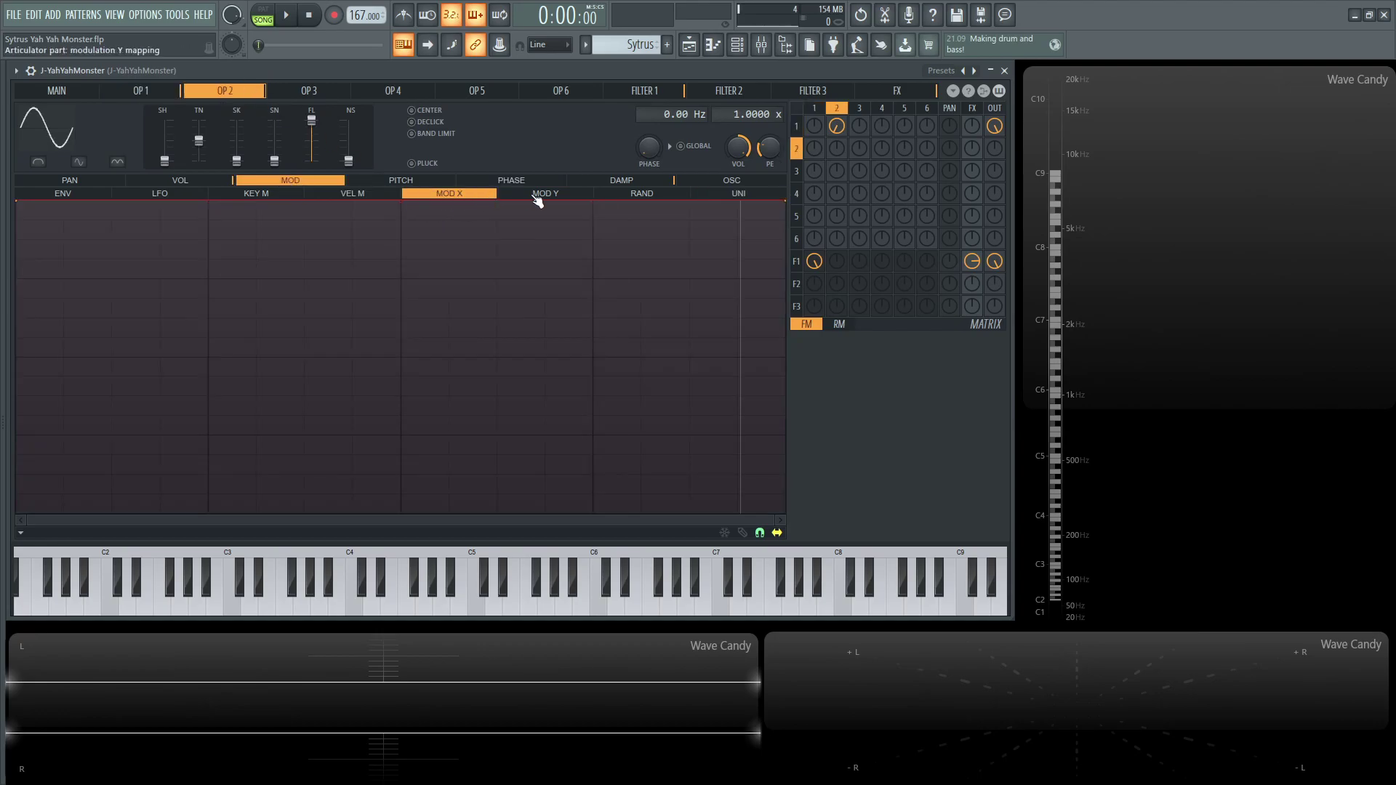
click(203, 182)
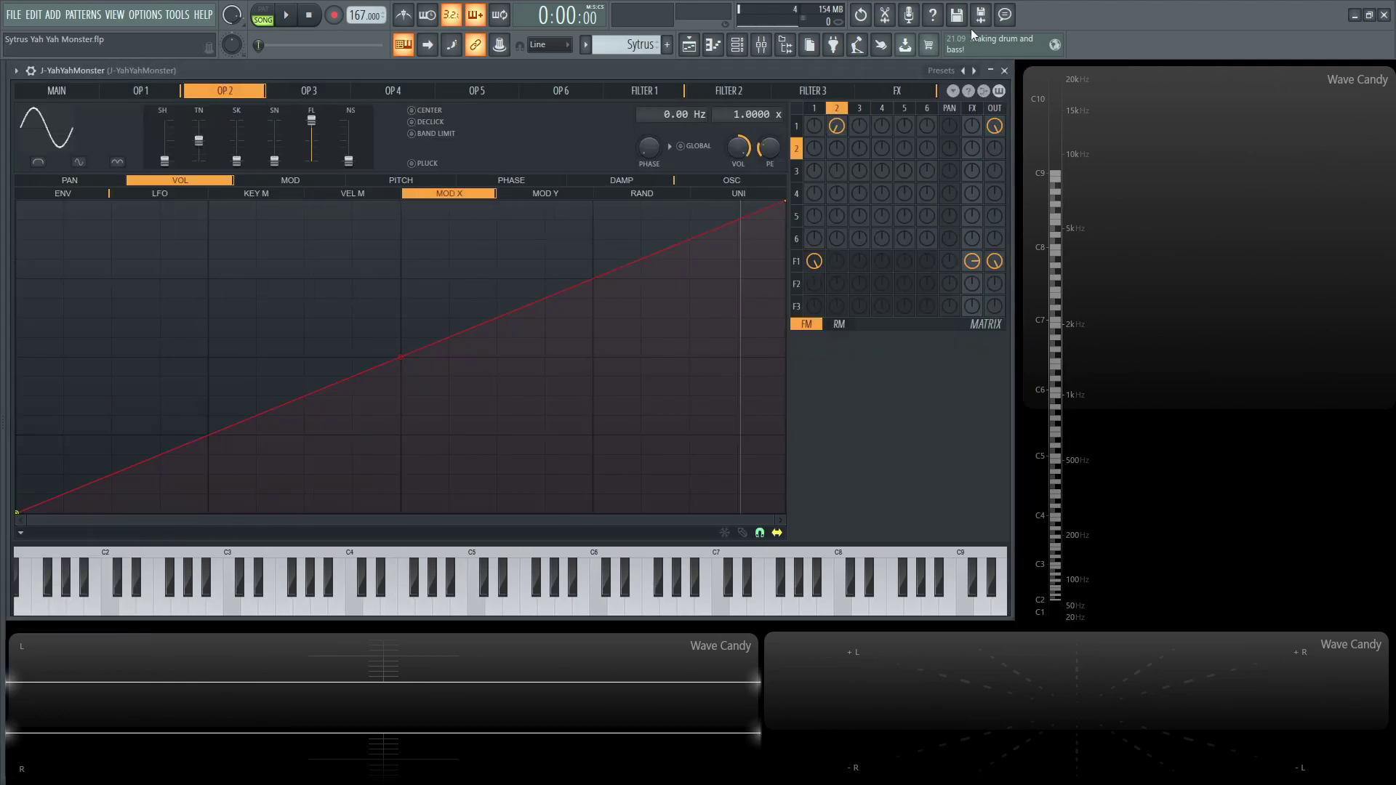
click(57, 90)
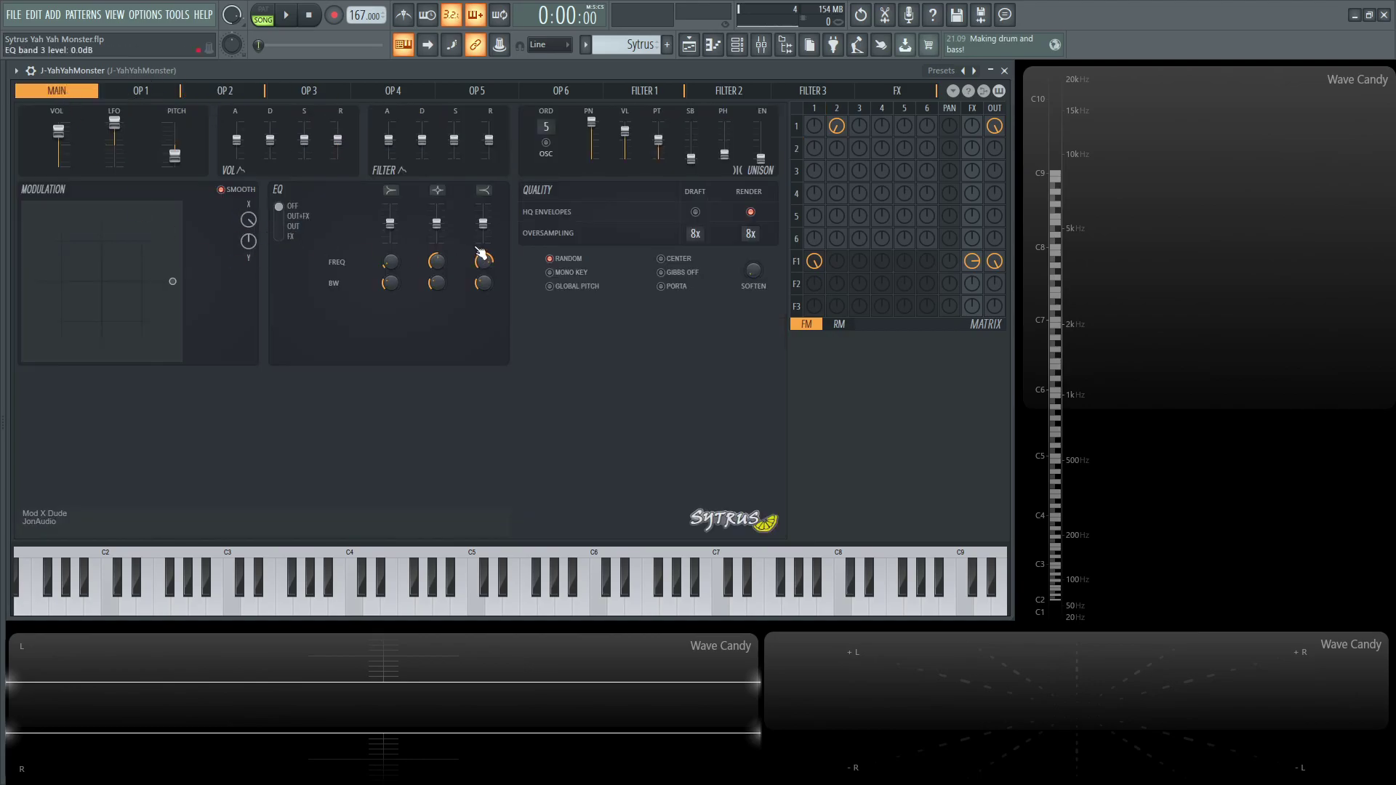
- Briefly preview the patch, then switch back to Operator 2's page
key(space)
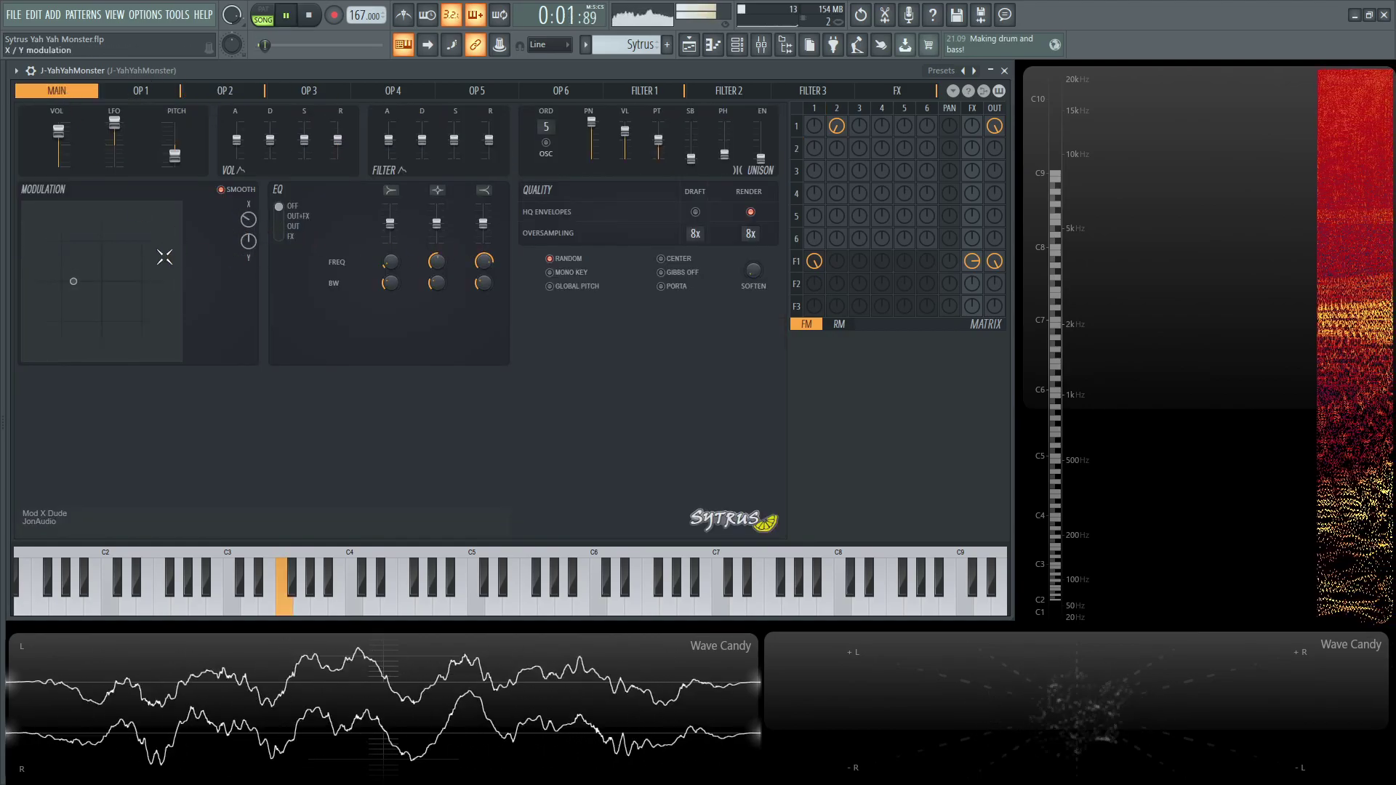
key(space)
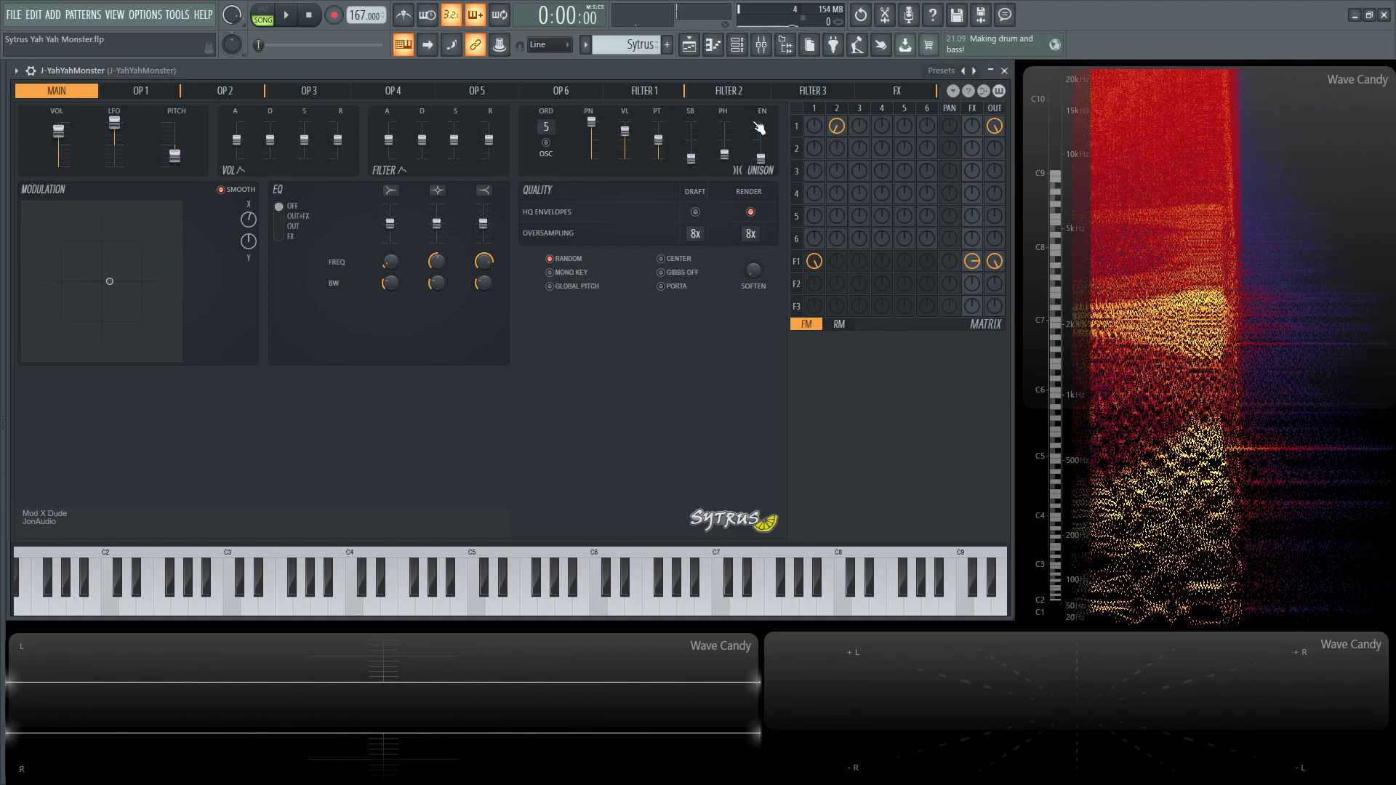
click(224, 90)
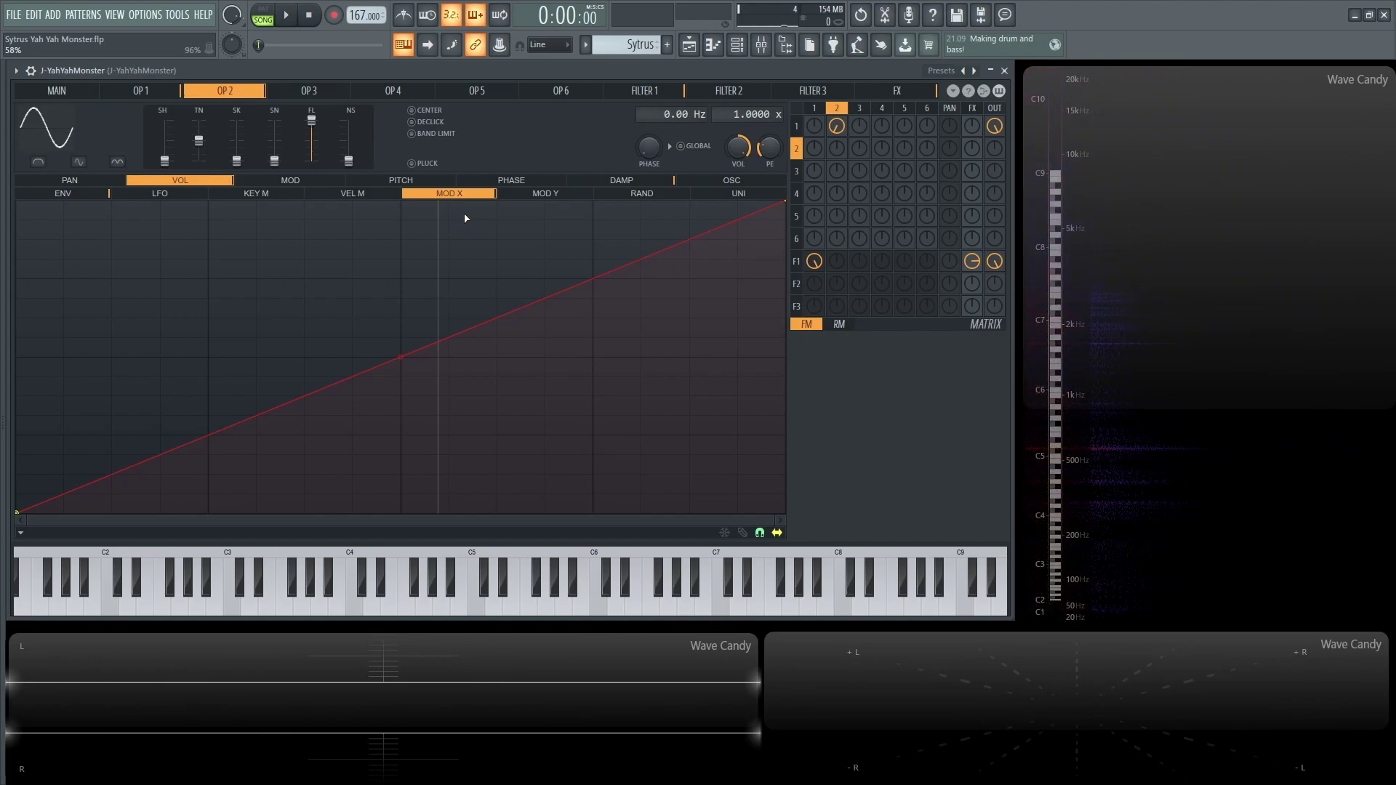
- Open the Playlist, place the song position at bar 5, and briefly play the bass
key(F5)
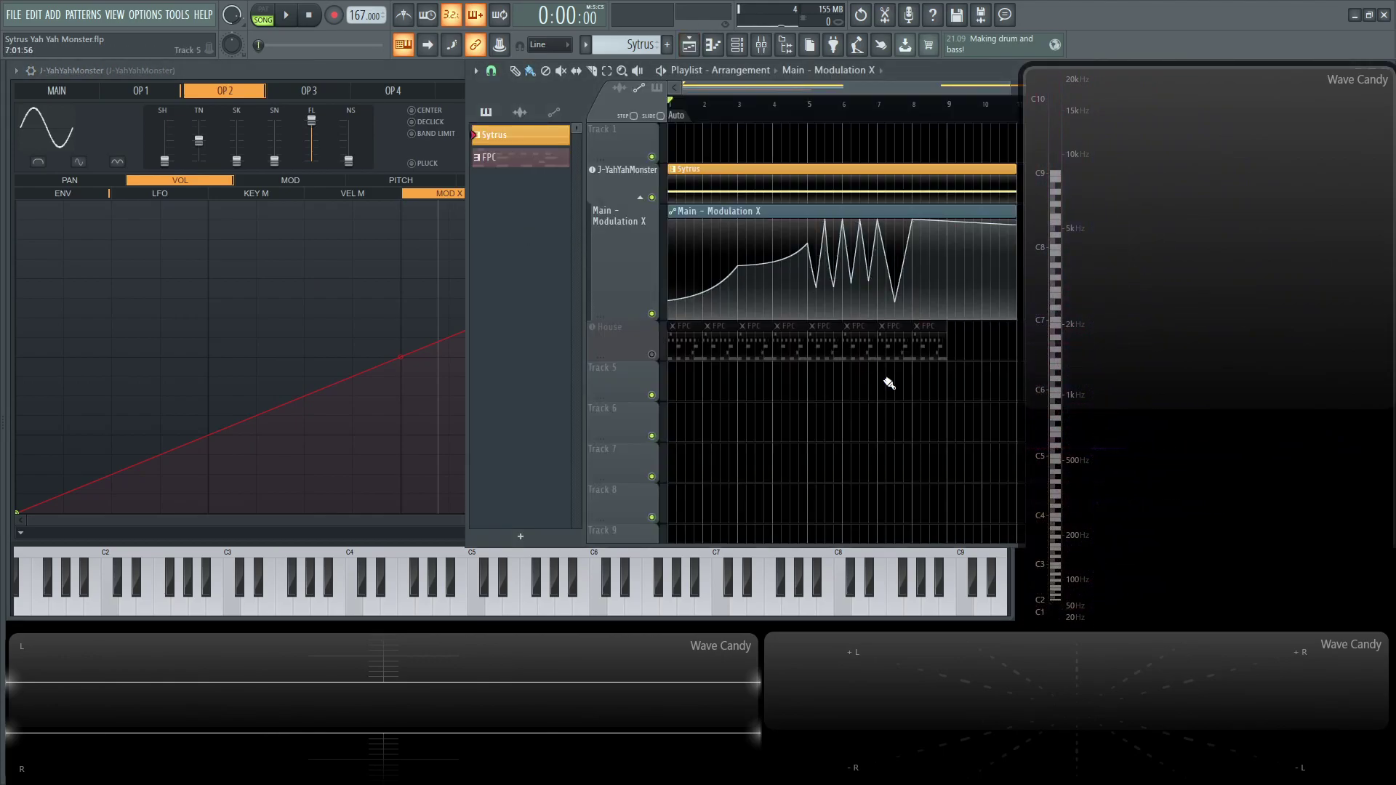
mouse_move(880, 308)
click(808, 115)
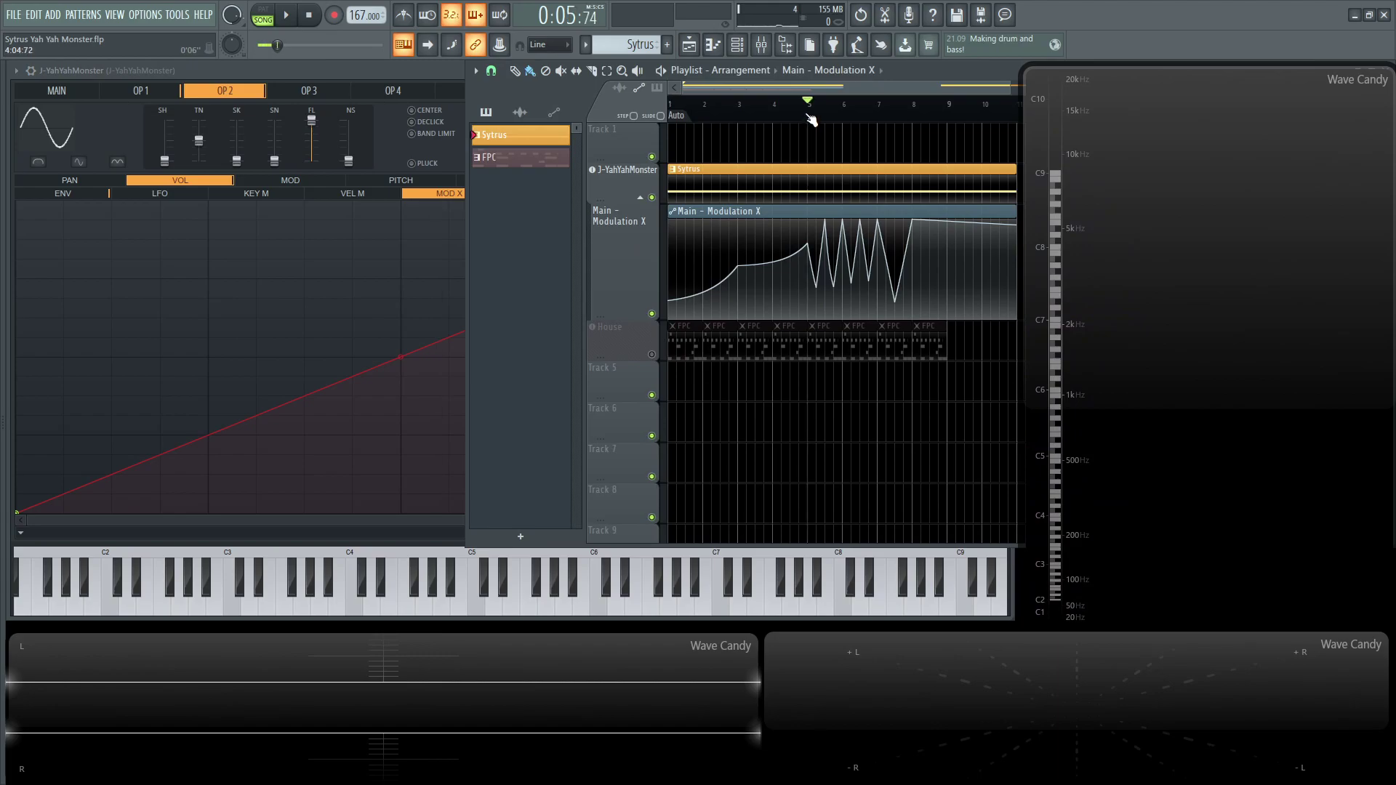
key(space)
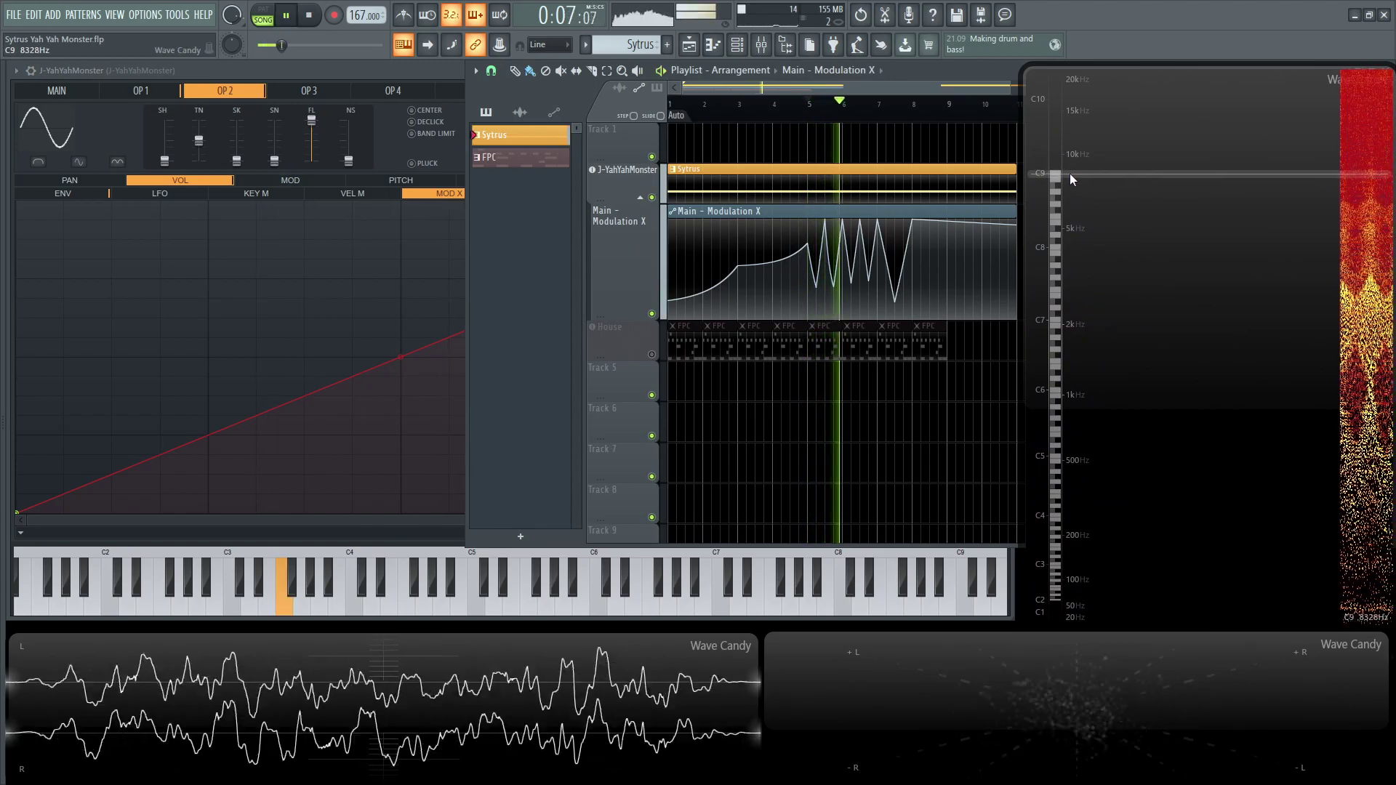
key(space)
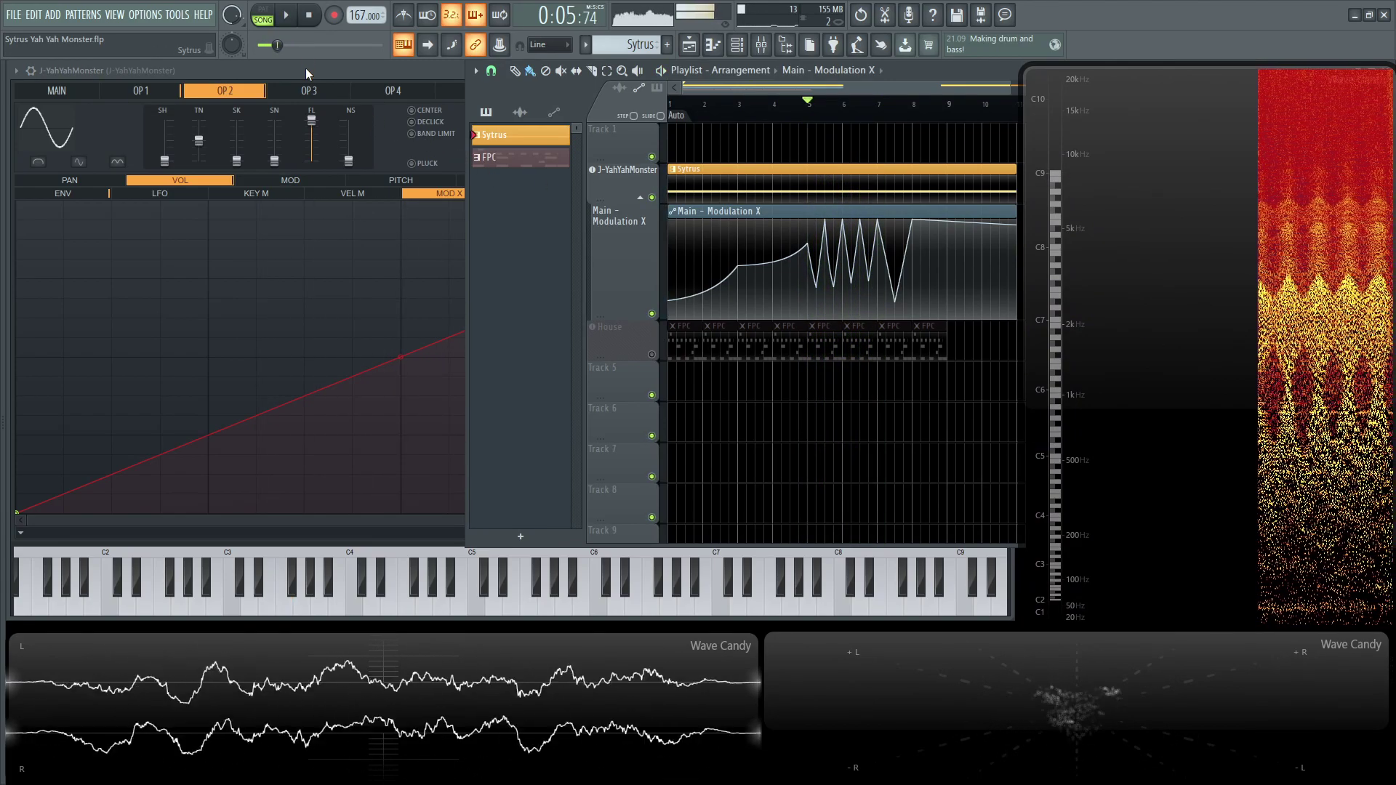
- Bring Sytrus forward on its main page and audition the patch
click(305, 67)
click(65, 95)
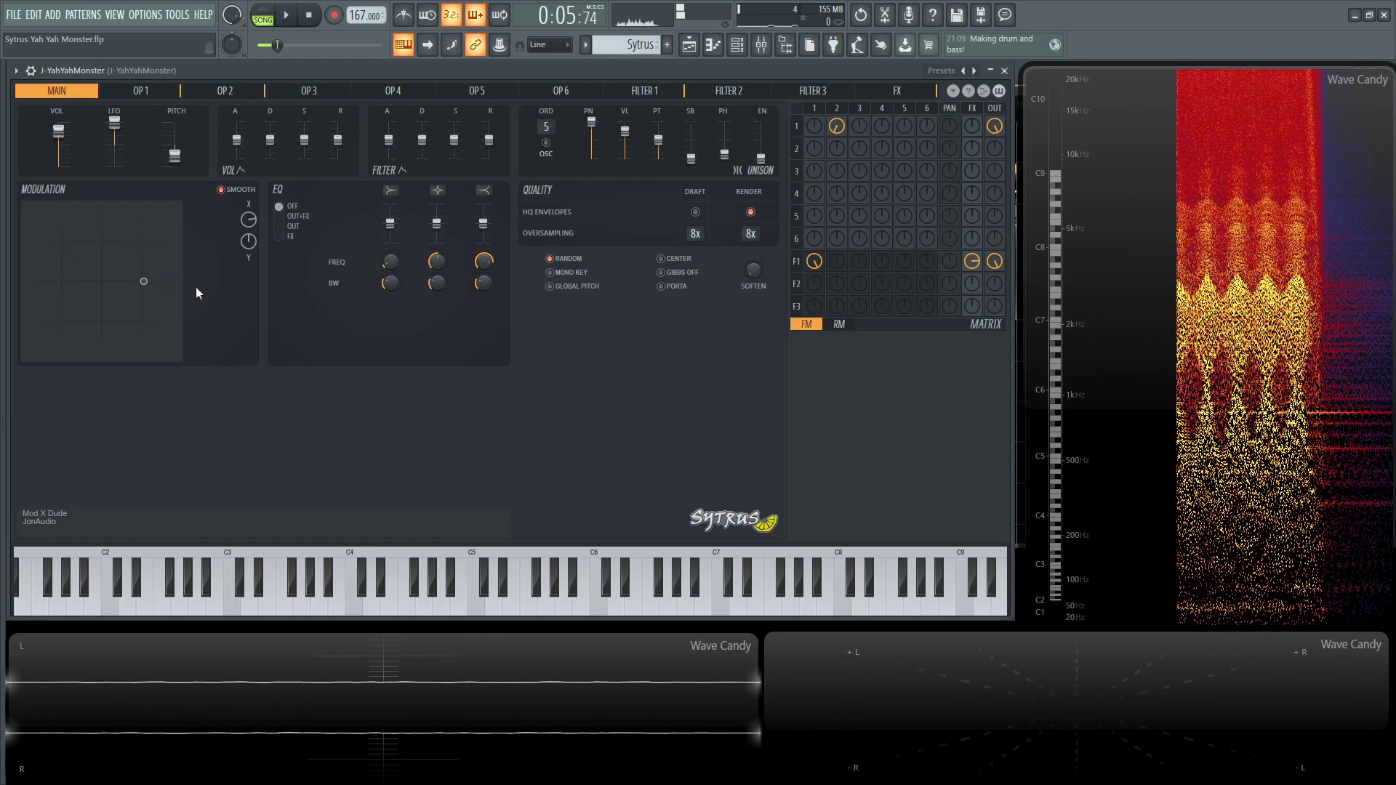
key(space)
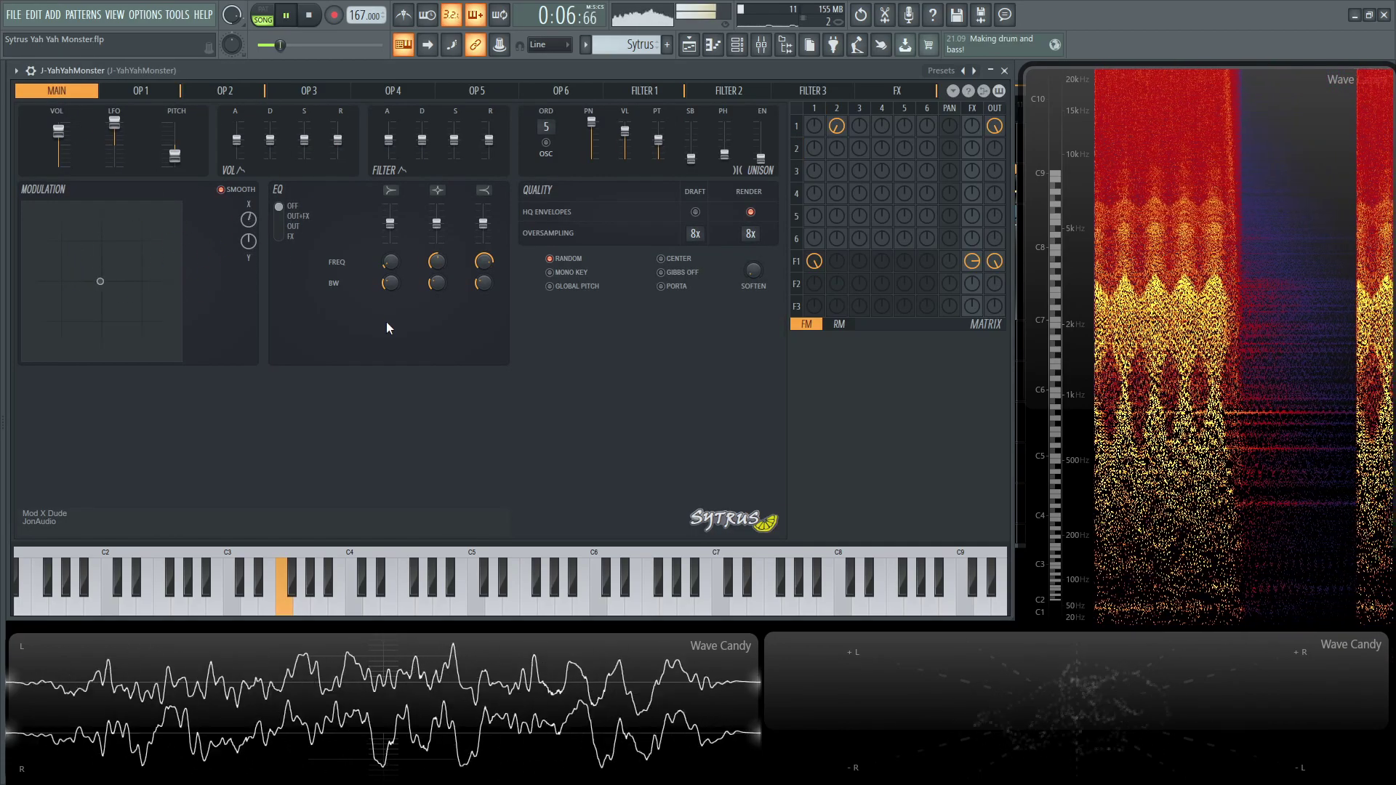
key(space)
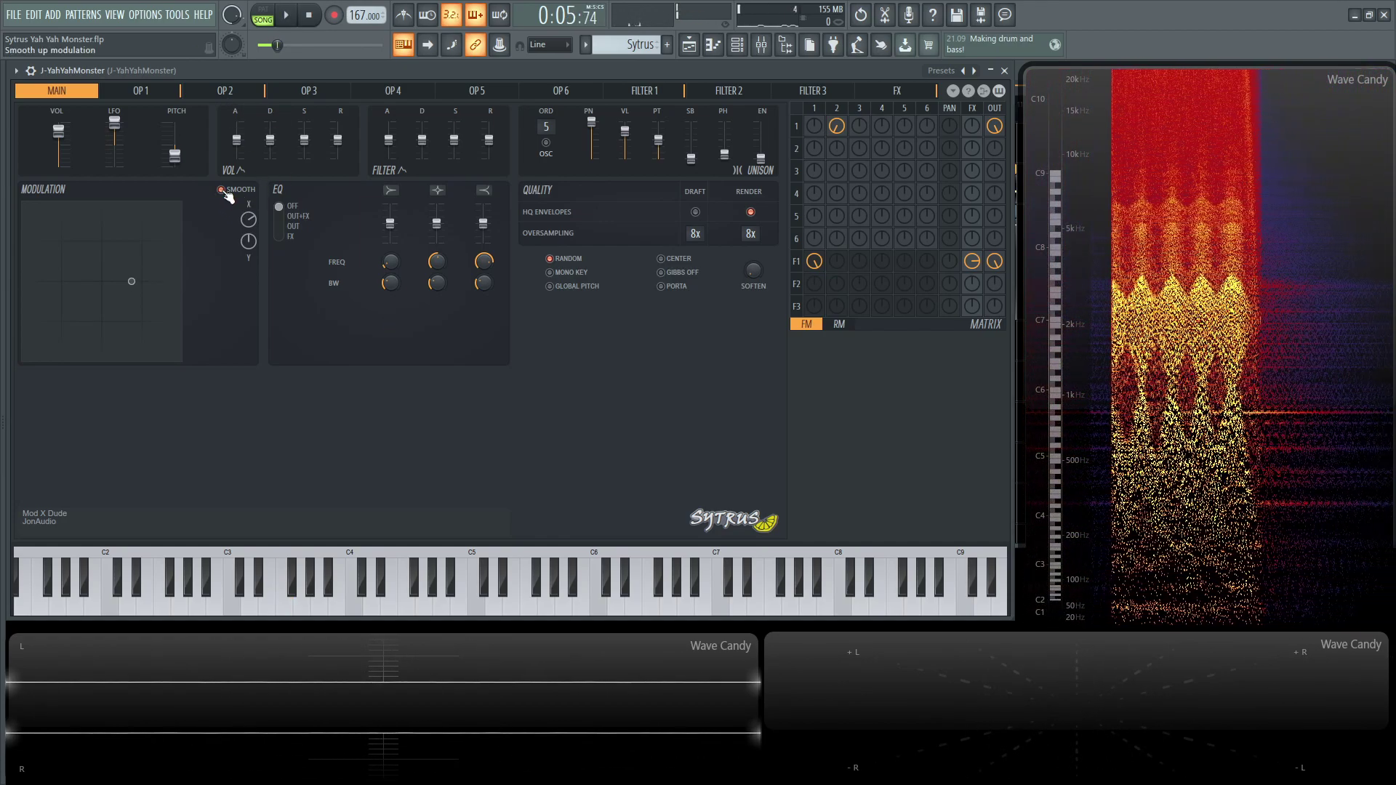
- Switch off modulation SMOOTH and audition the patch again
click(222, 191)
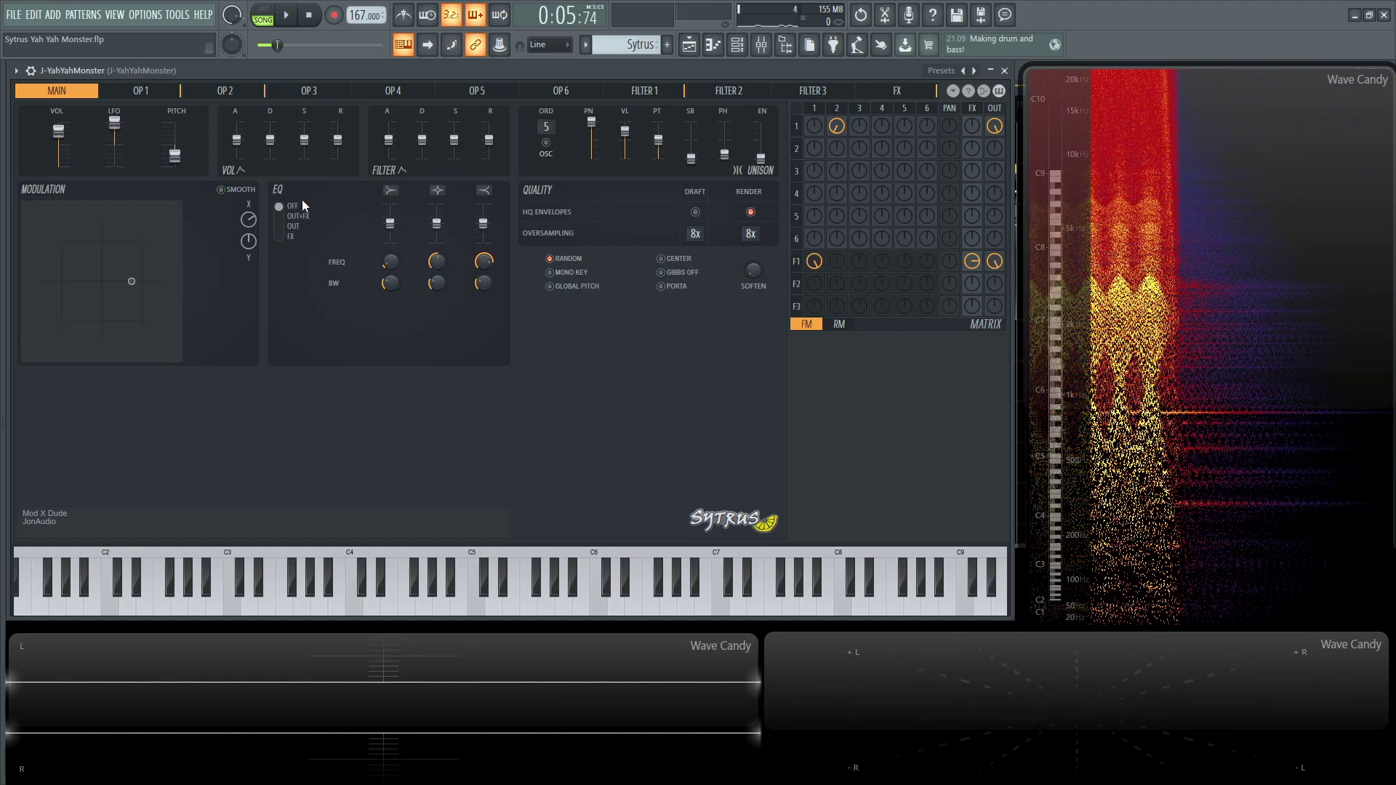
key(space)
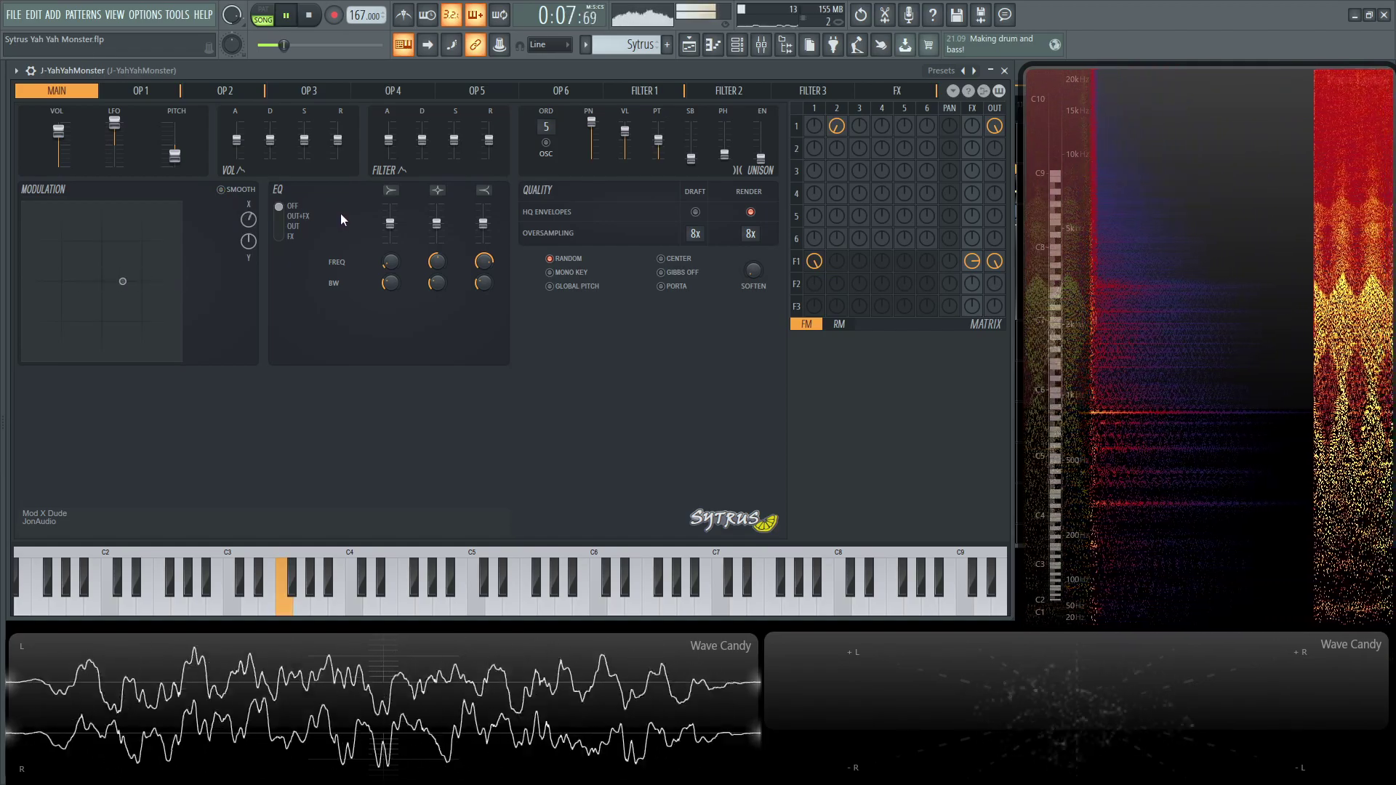
key(space)
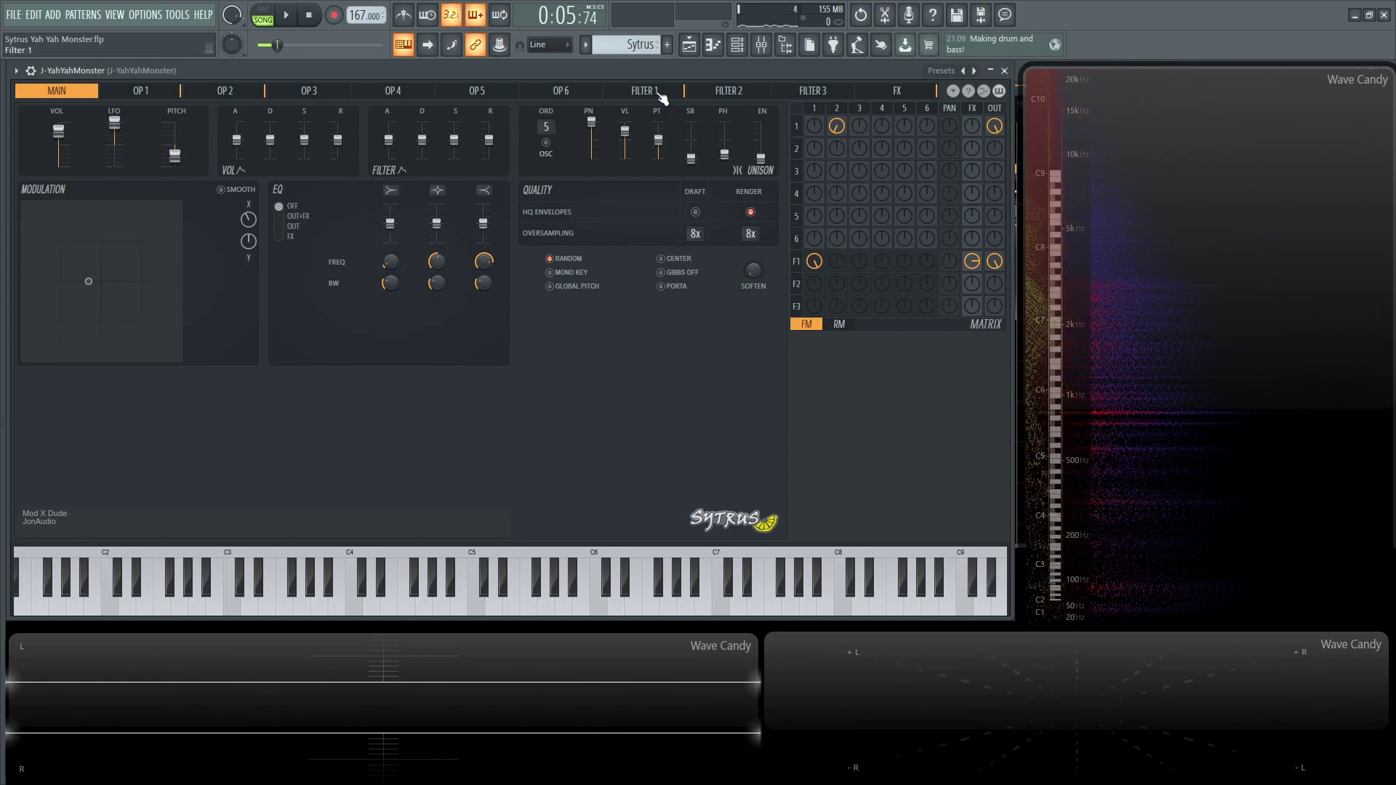
- Open Filter 1 and display its waveshaper curve with two deep notches
click(658, 94)
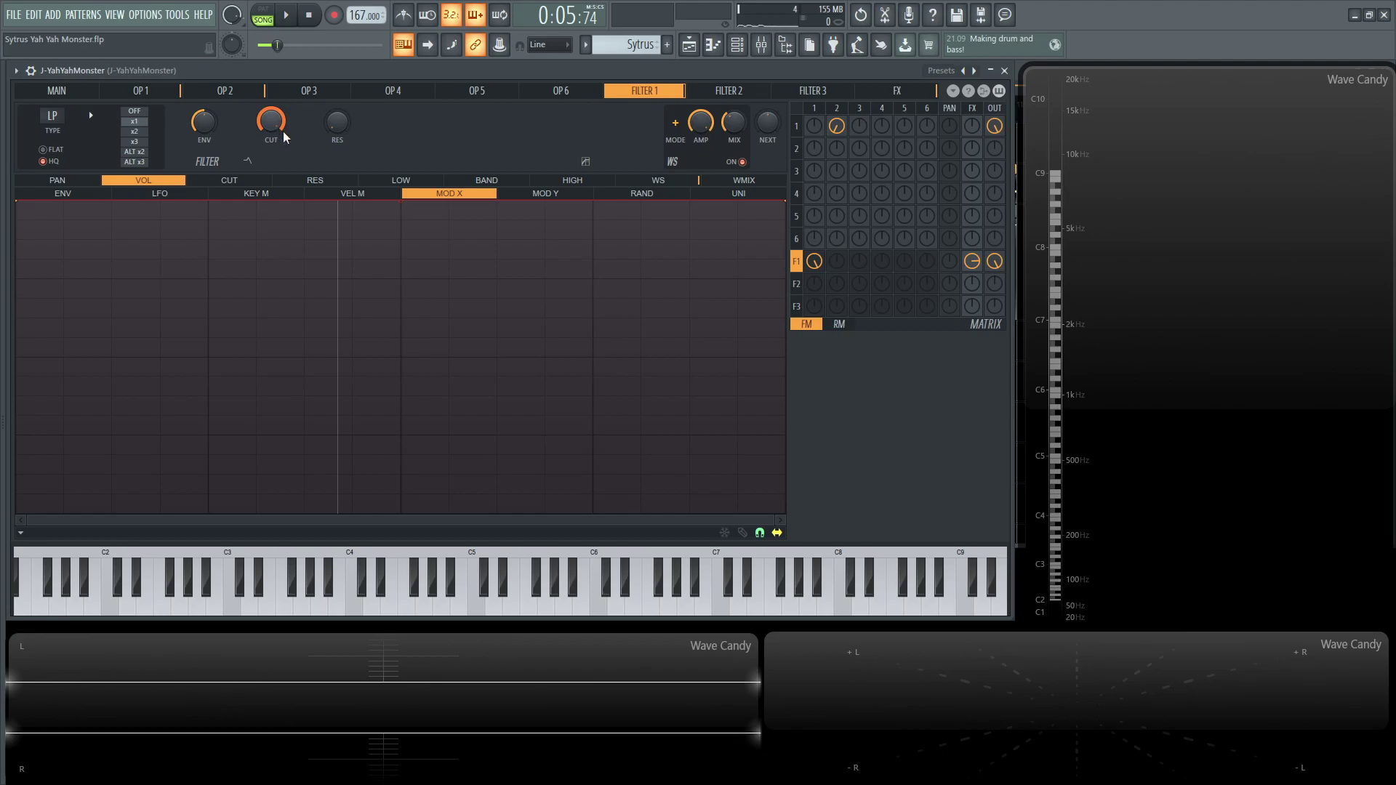
click(662, 182)
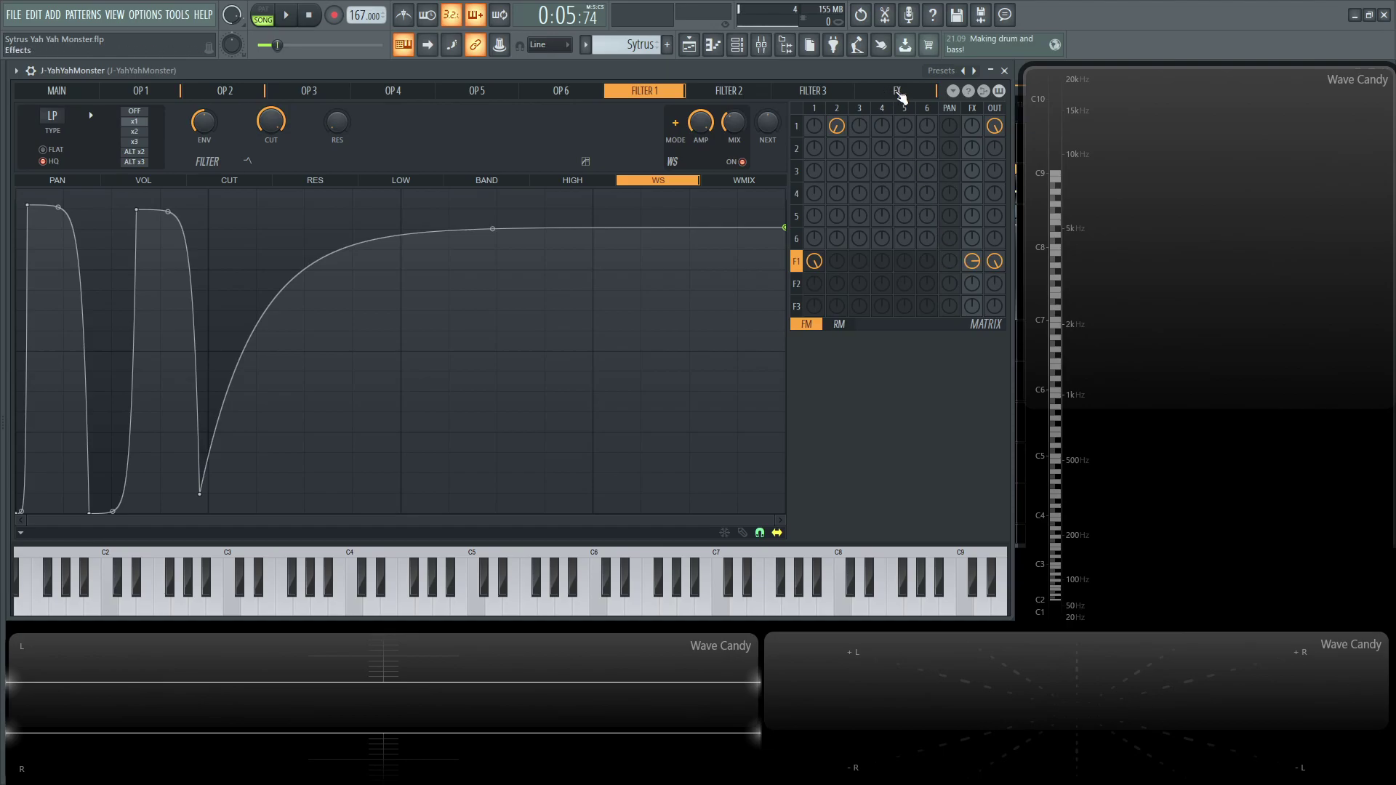
- Open the Sytrus FX page and review the D1, D2 and D3 delay settings
click(896, 92)
click(458, 117)
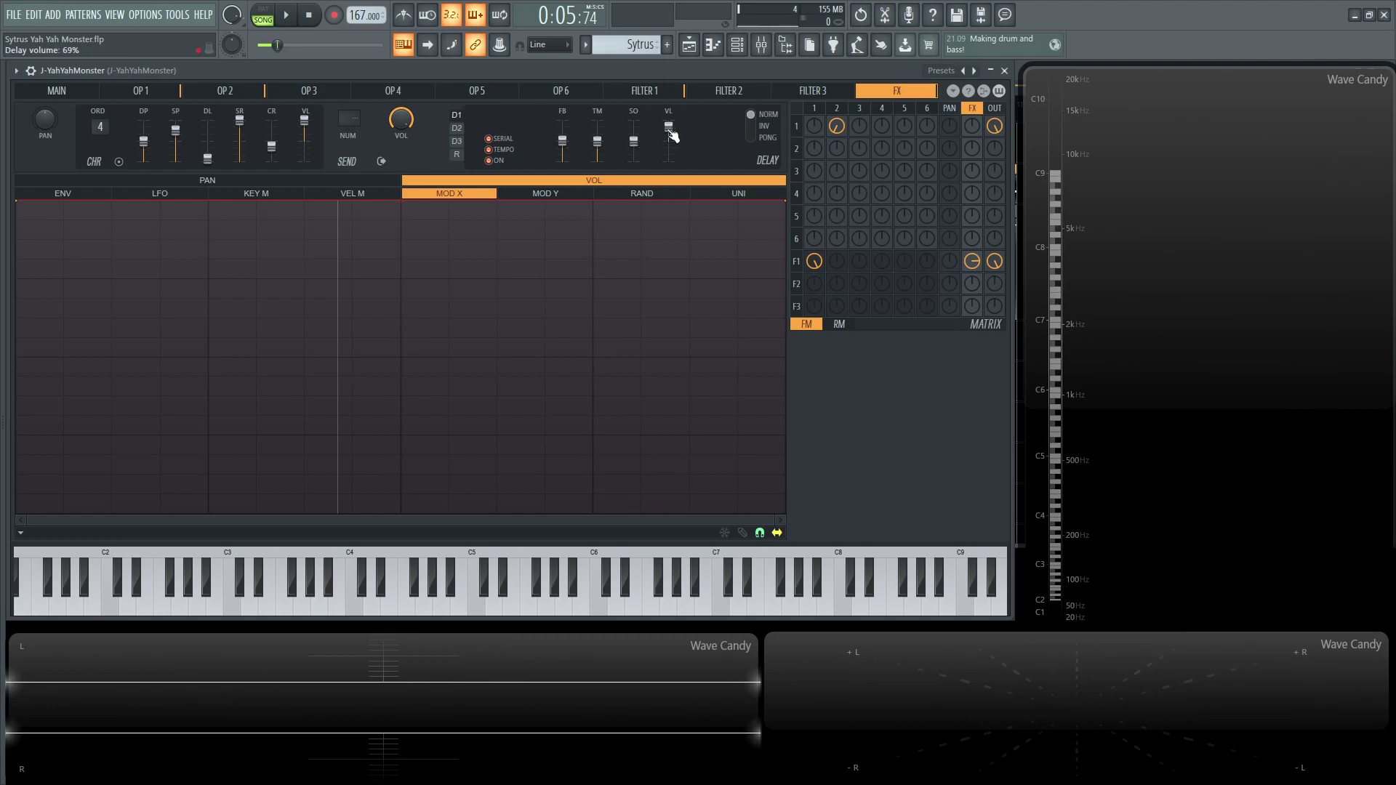
click(456, 128)
click(466, 141)
- Set Sytrus's reverb to a 64Hz low cut and 1.6 sec decay, and filter 1's FX send to 58%
click(458, 155)
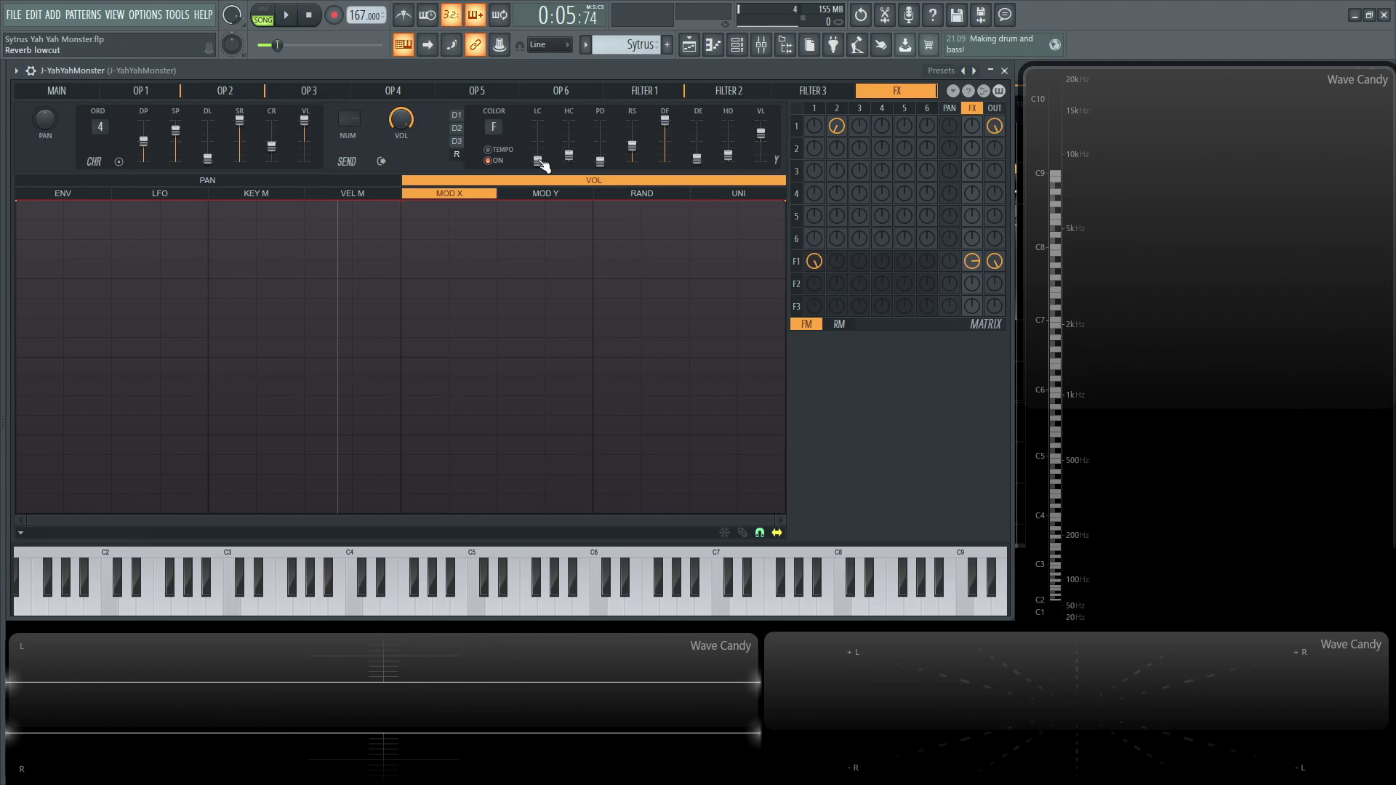
drag(543, 167, 571, 157)
drag(634, 144, 662, 138)
drag(696, 158, 760, 133)
drag(976, 264, 981, 271)
scroll(976, 263, down, 2)
- Open insert 2's Fruity Blood Overdrive from the Mixer and lower its pre amp to 0.1552
key(F9)
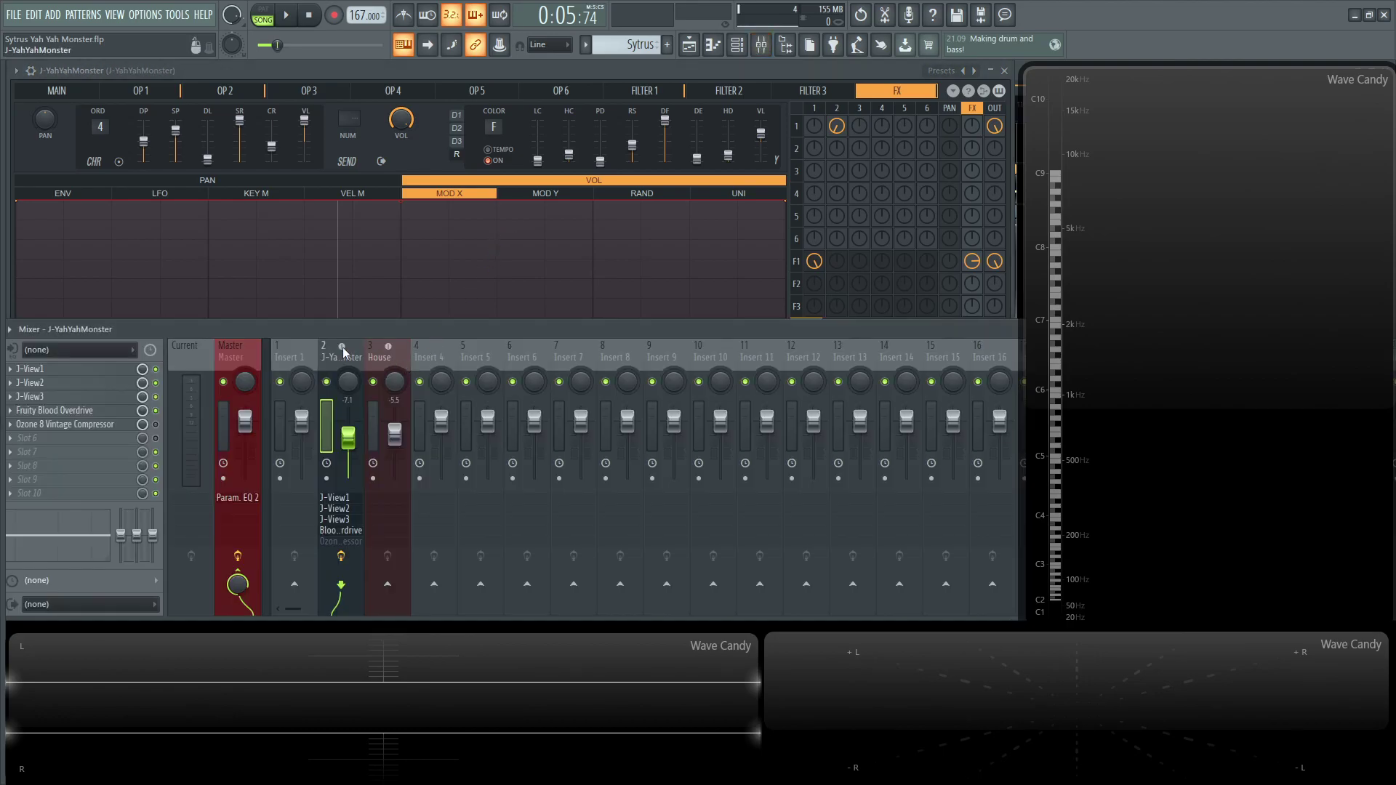
click(93, 413)
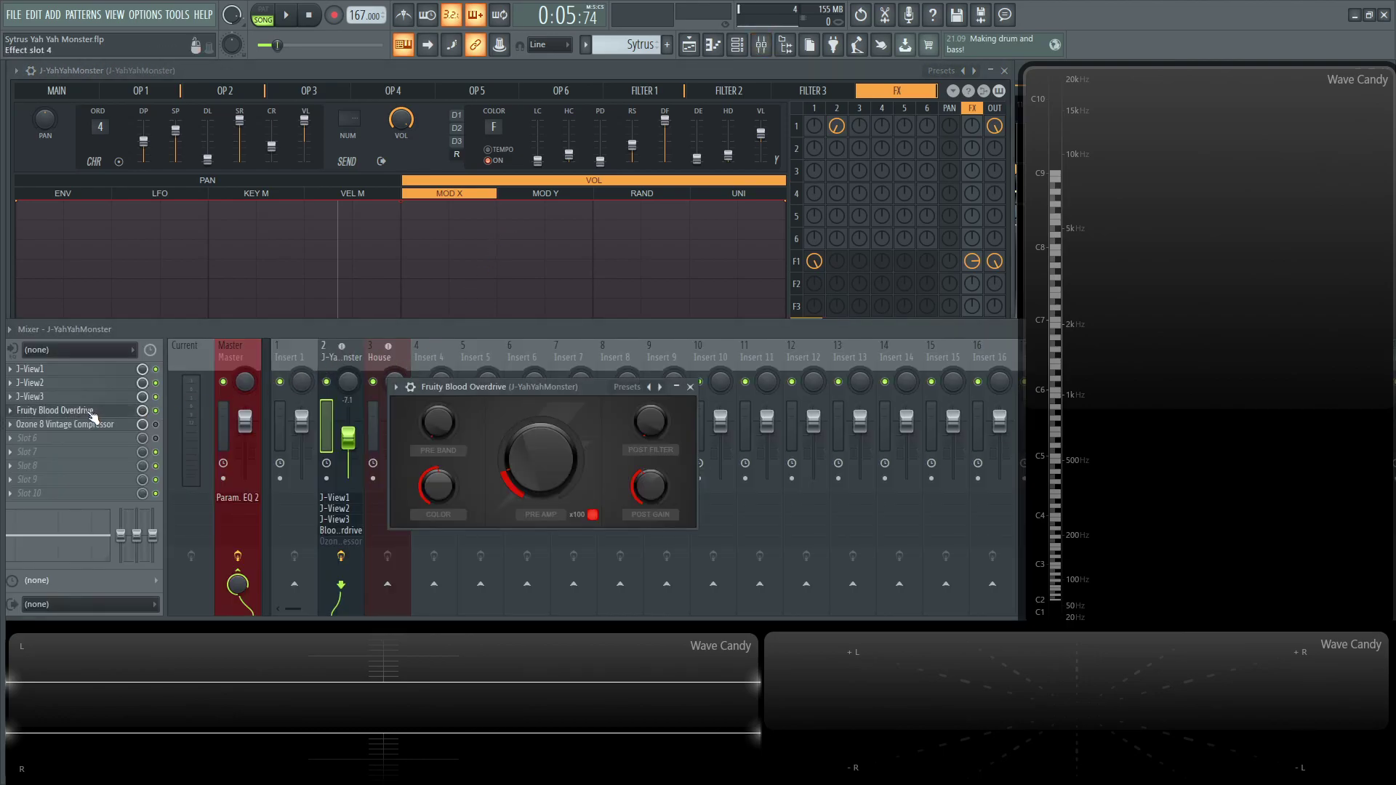
drag(580, 386, 578, 360)
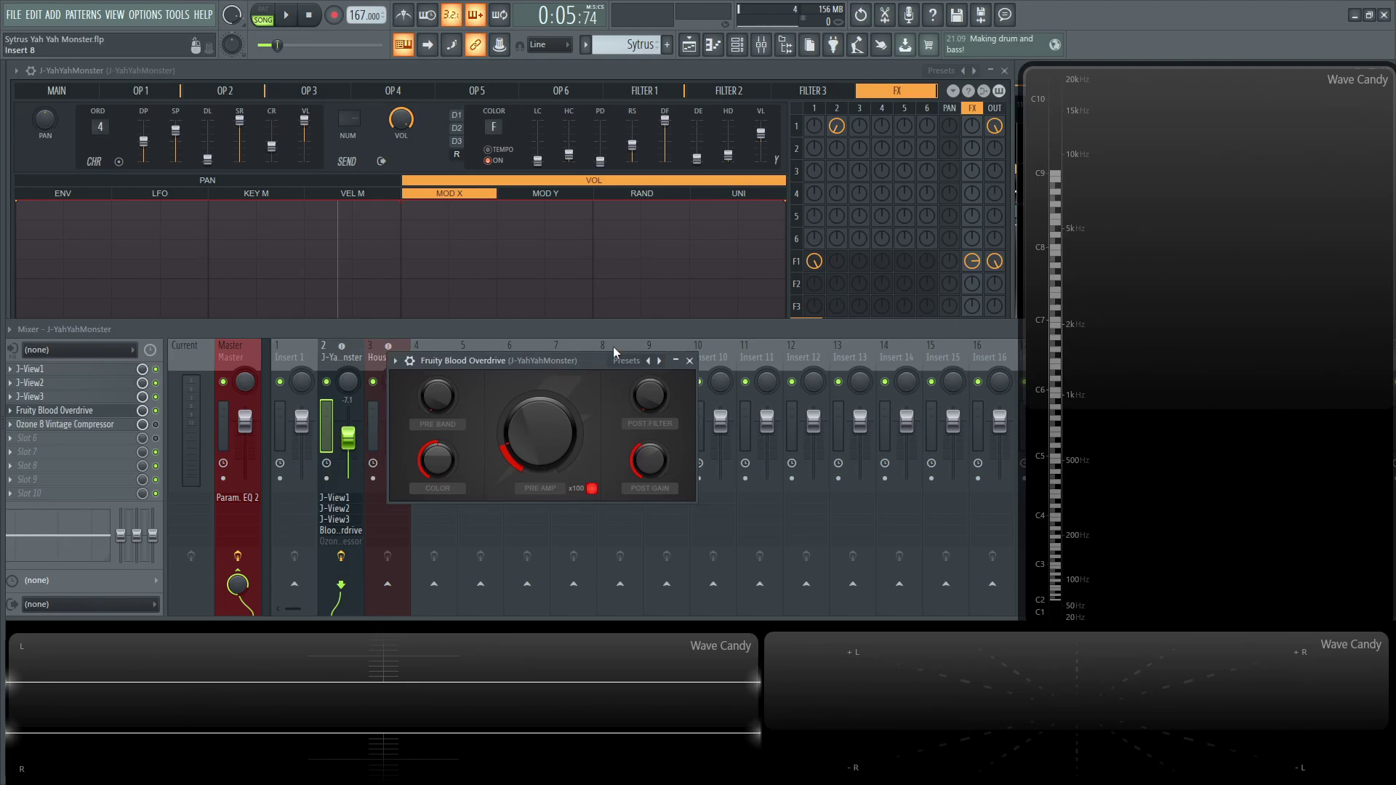
drag(540, 434, 539, 445)
- Bypass Blood Overdrive and play the bass without distortion
click(155, 411)
key(space)
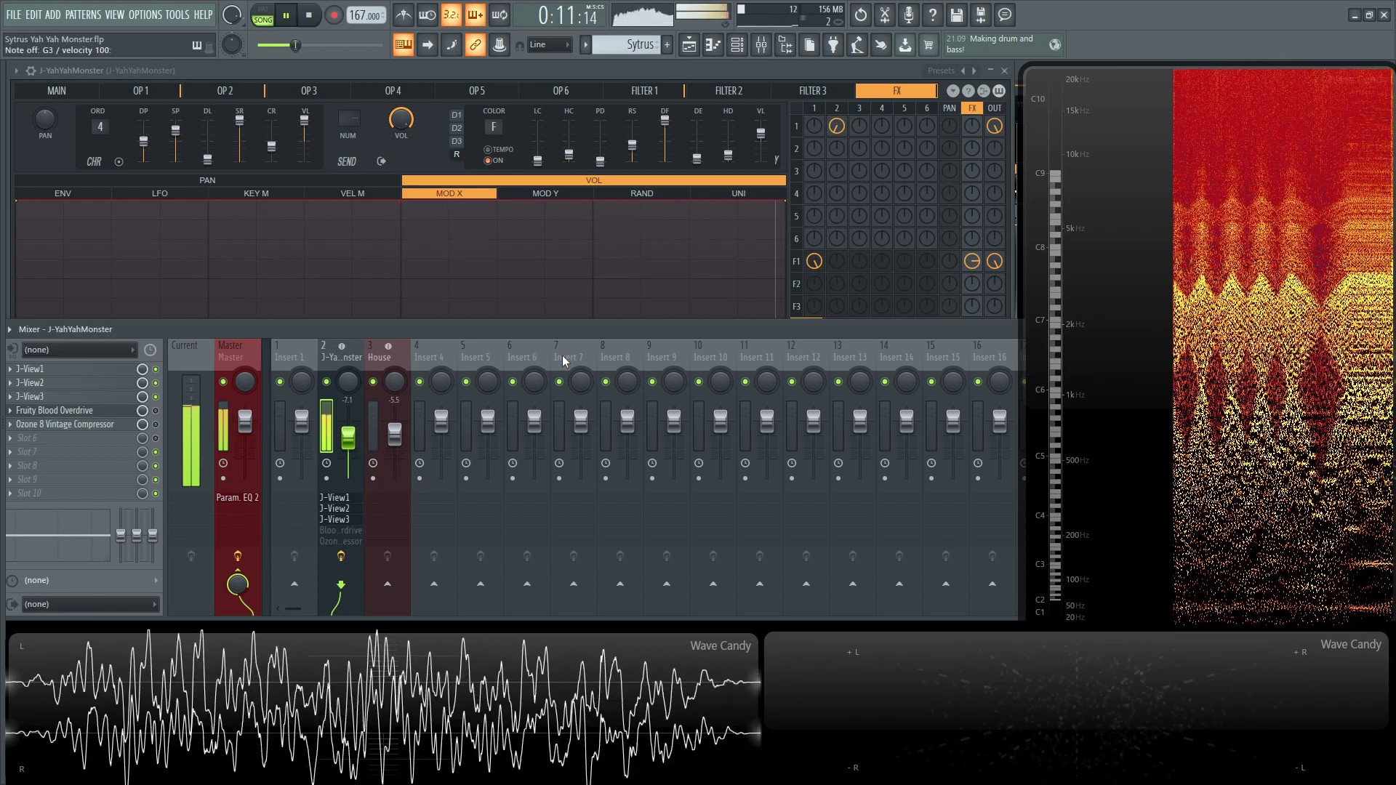
key(space)
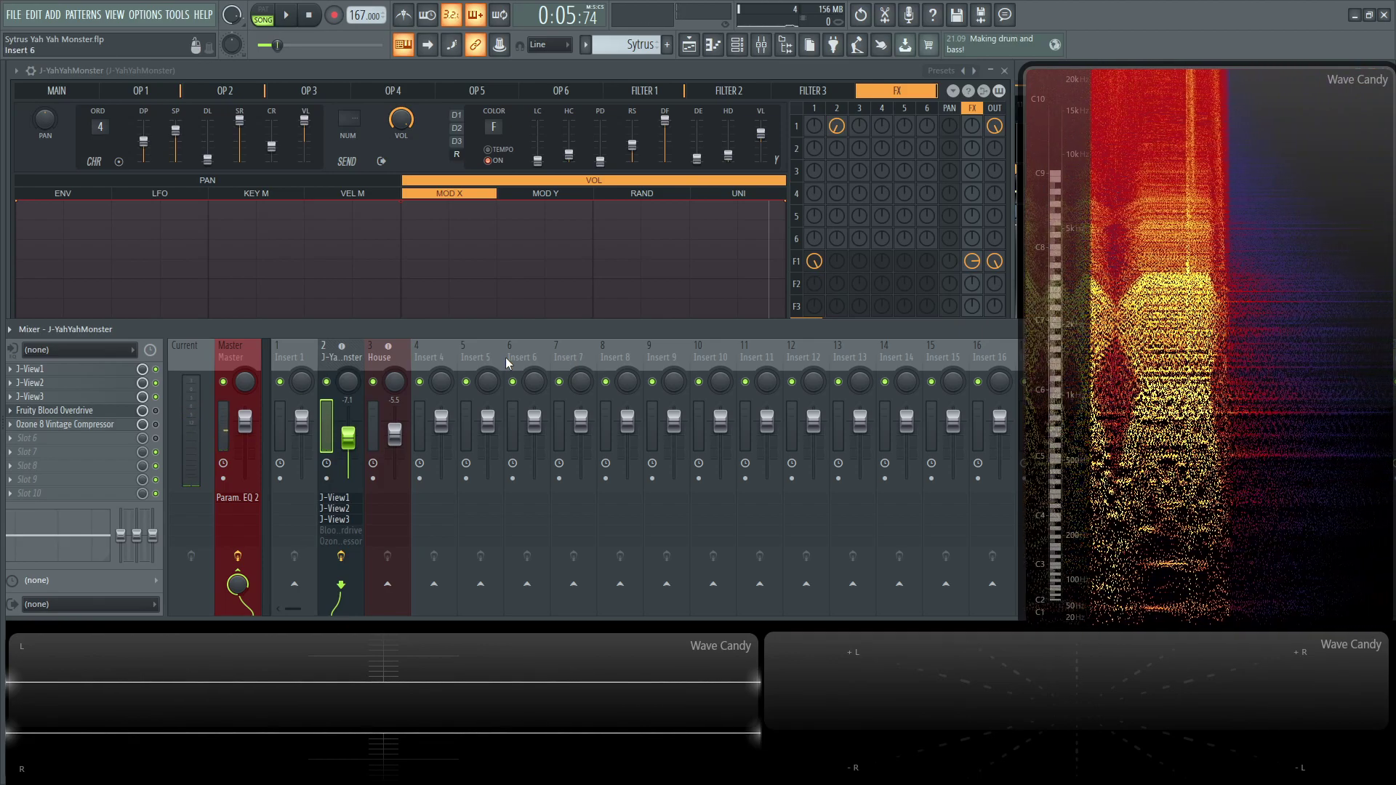
- Re-enable Blood Overdrive during playback to compare, then stop at bar 5
key(space)
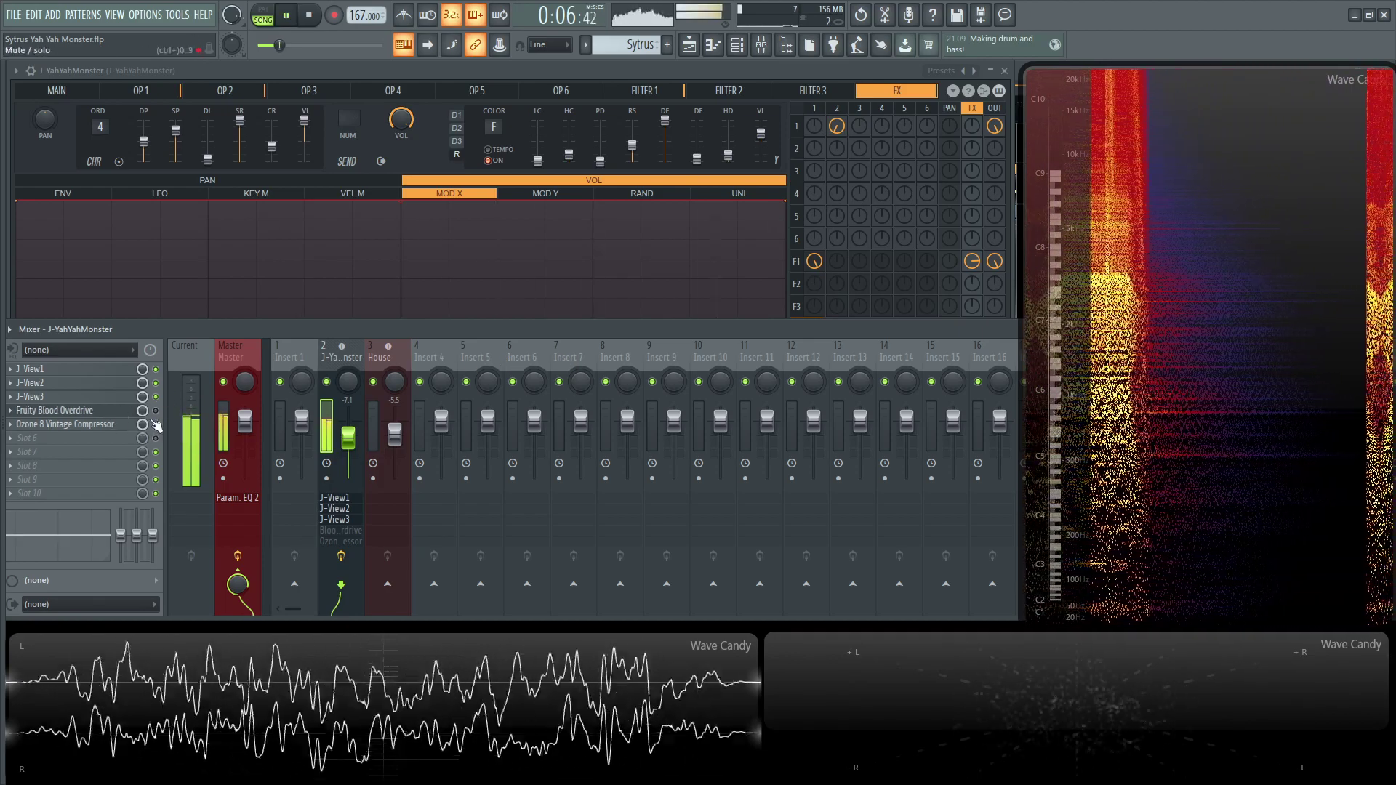
click(155, 411)
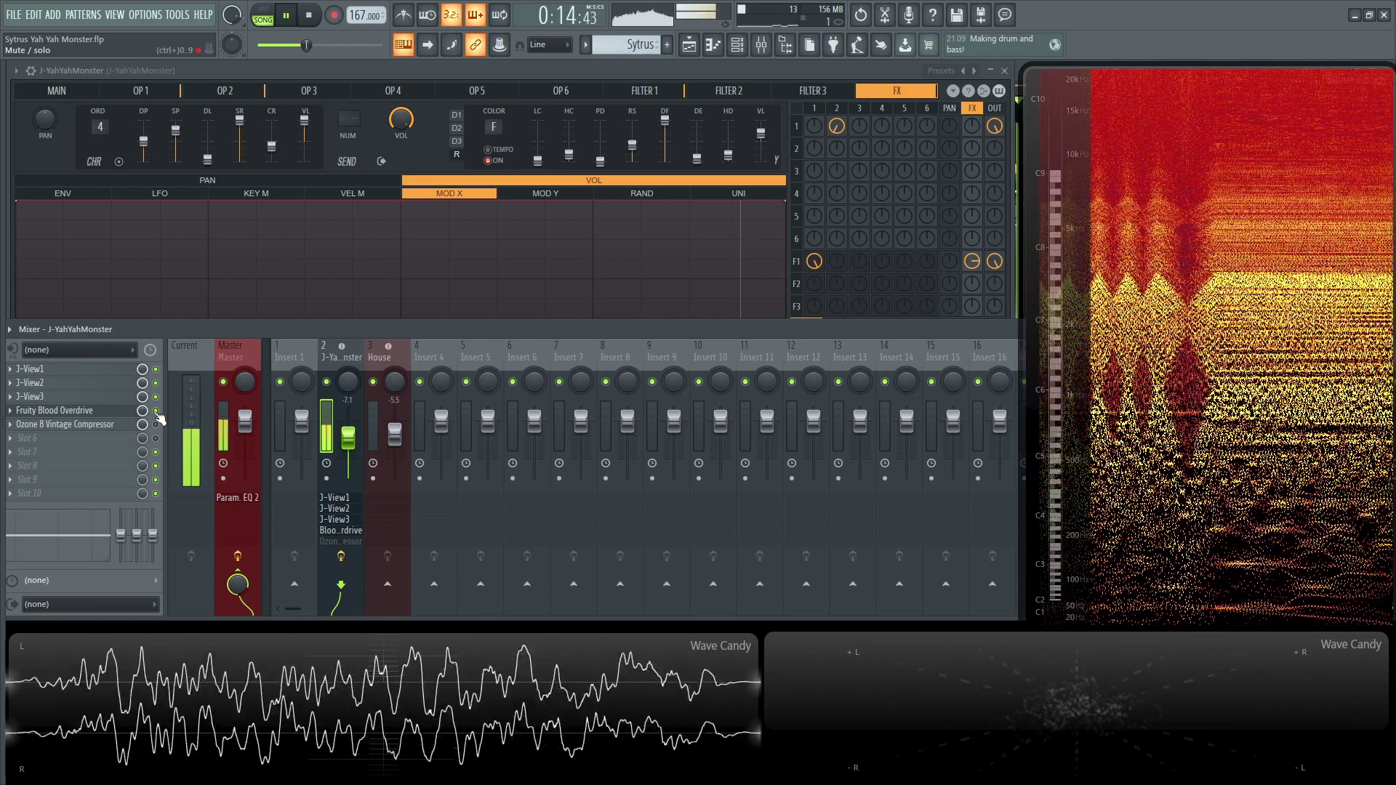
key(space)
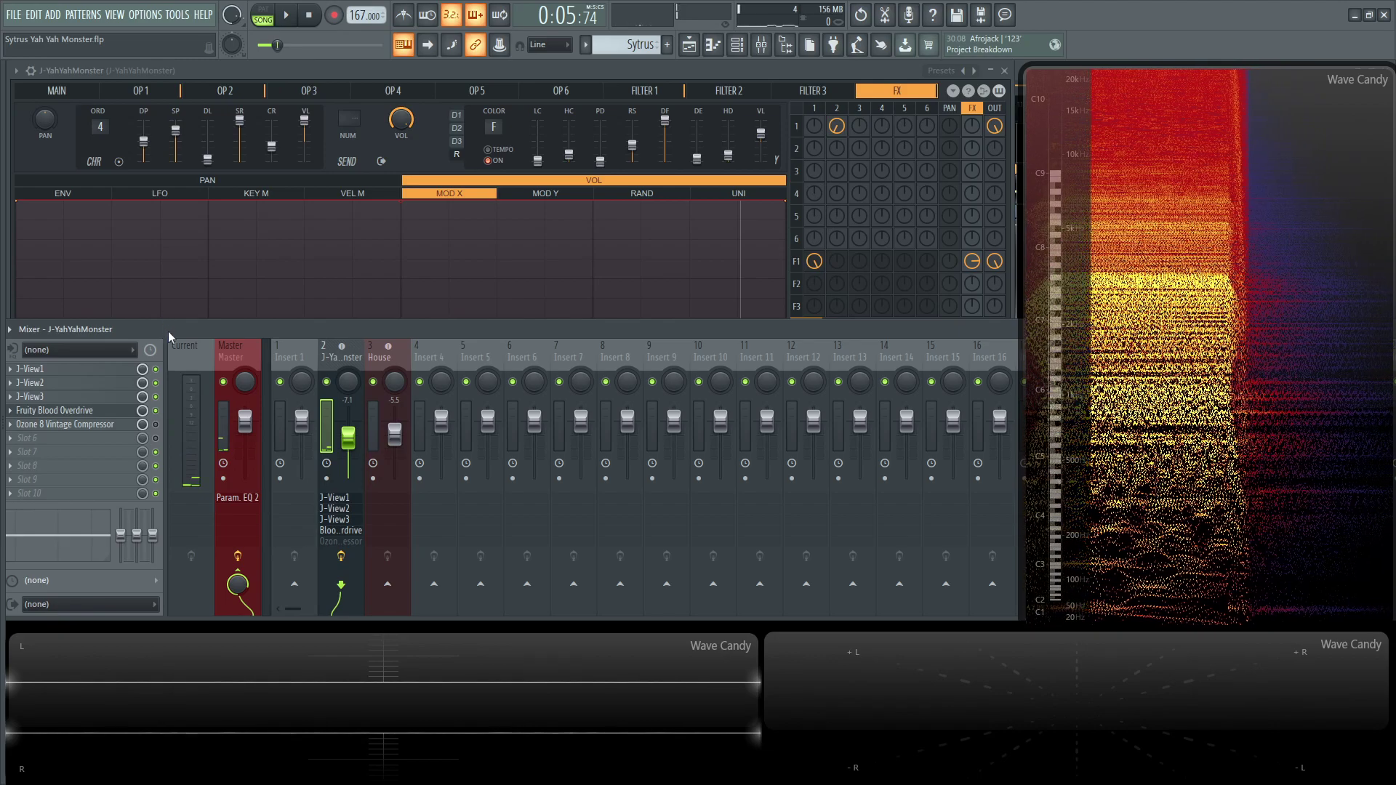
- Close the Mixer with F9, leaving Sytrus and the Blood Overdrive window showing
key(F9)
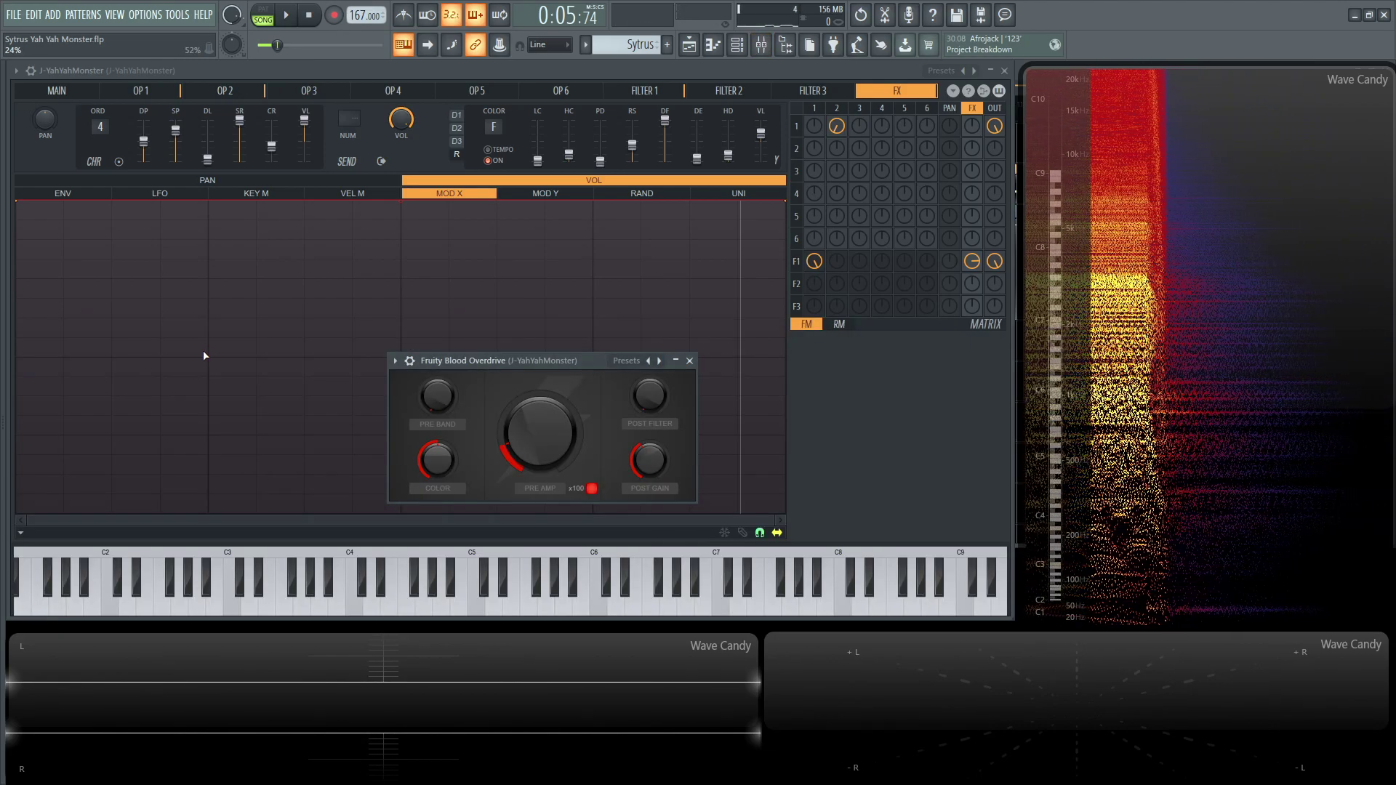